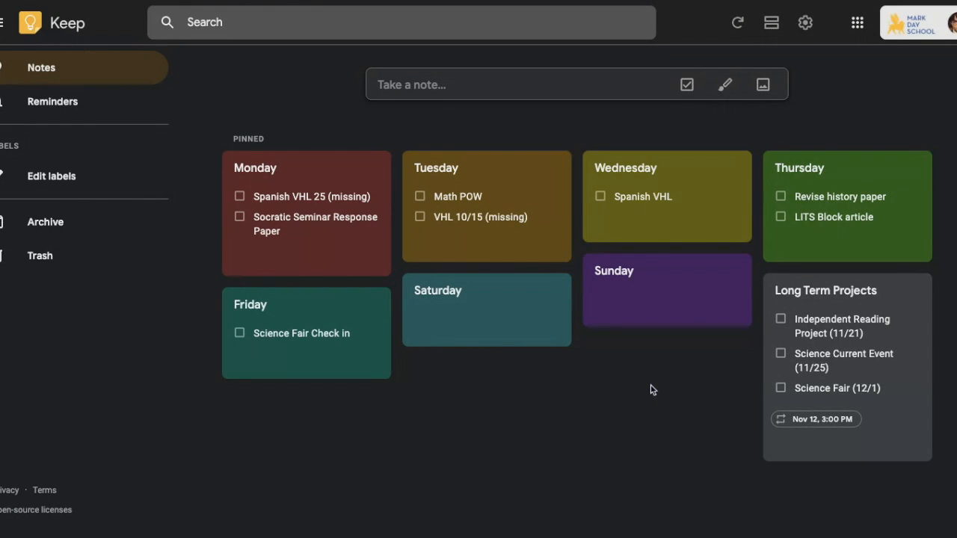
Step: Make a new checklist titled 'Monday', colour it red, and pin it to the top
mouse_move(909, 318)
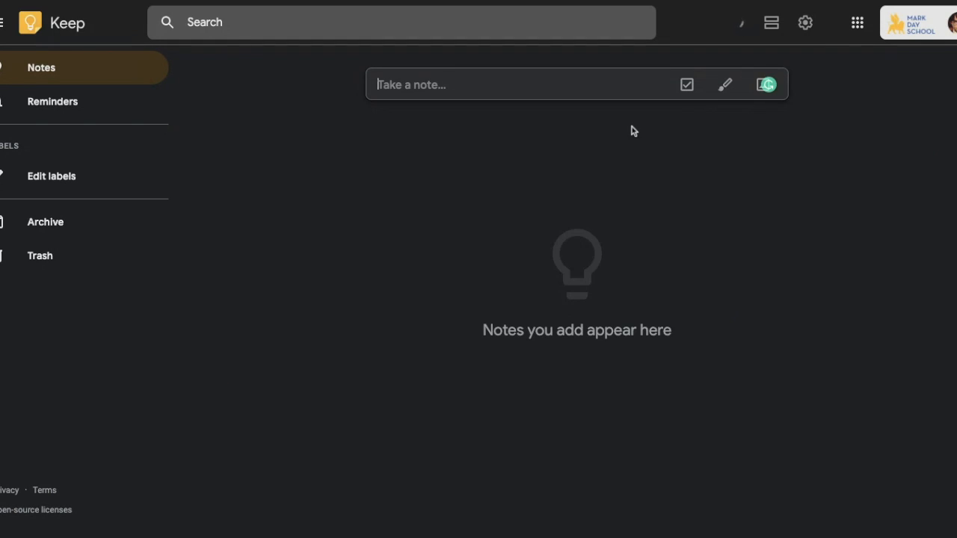
left_click(687, 87)
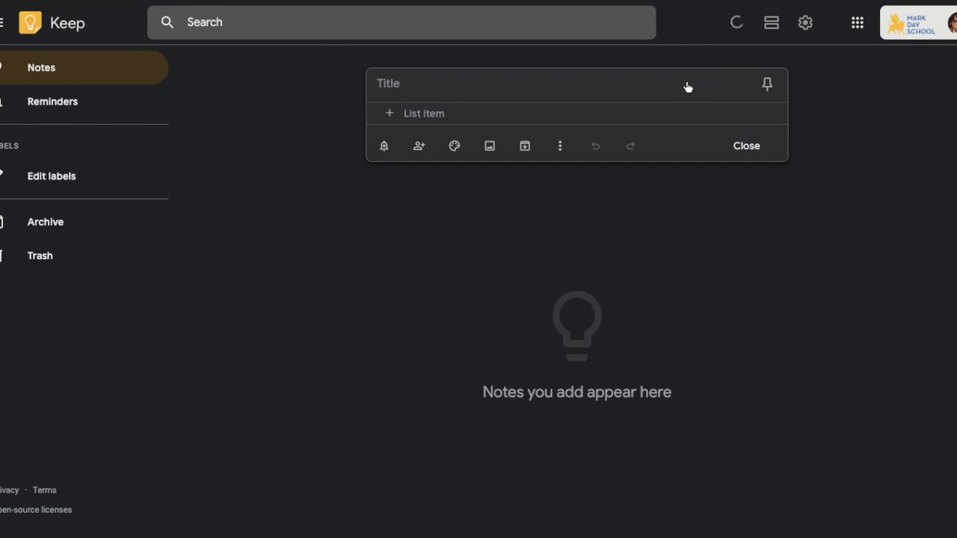
left_click(549, 88)
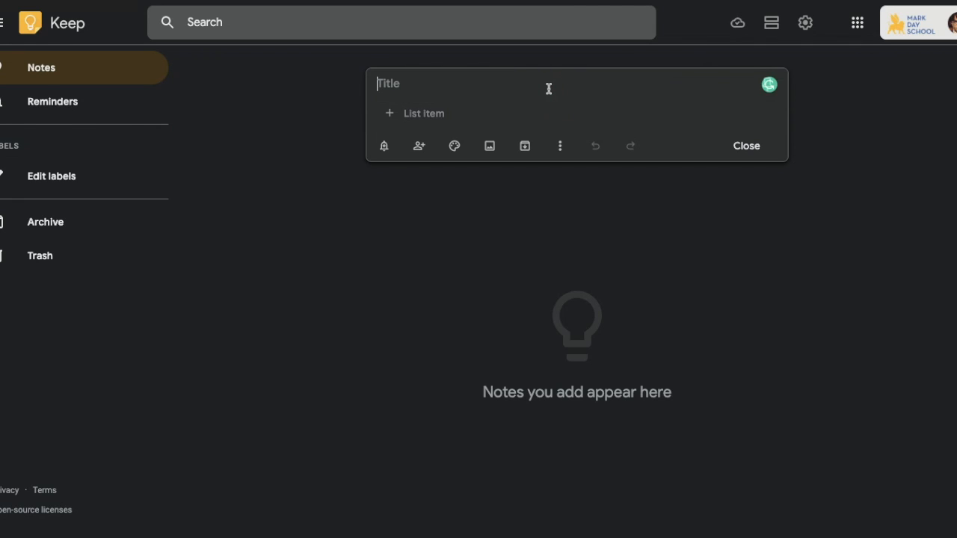
type("Monday")
mouse_move(453, 149)
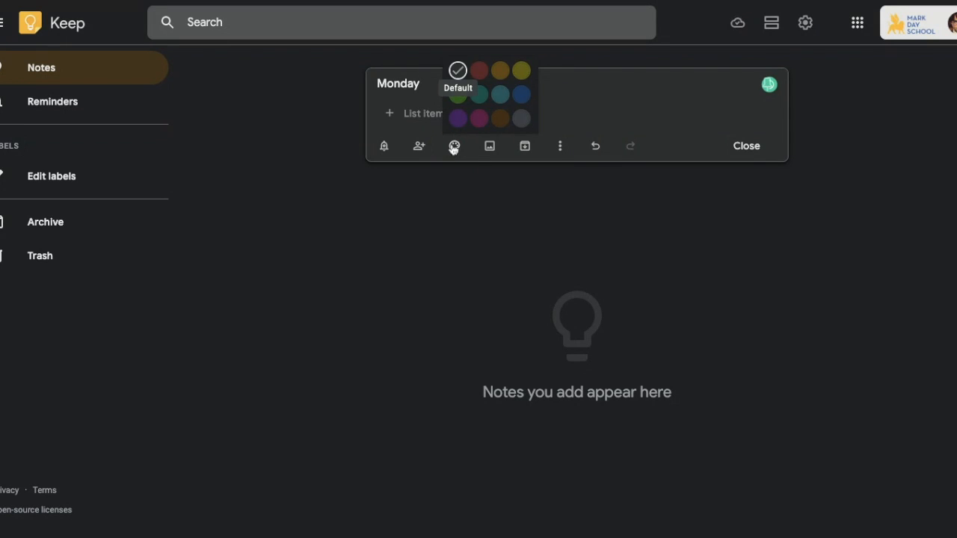
left_click(479, 72)
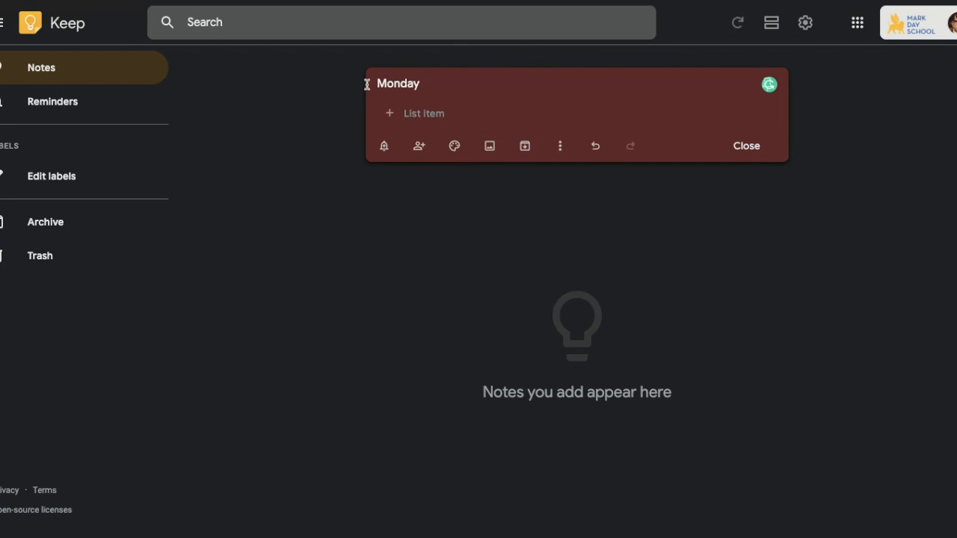
left_click(770, 86)
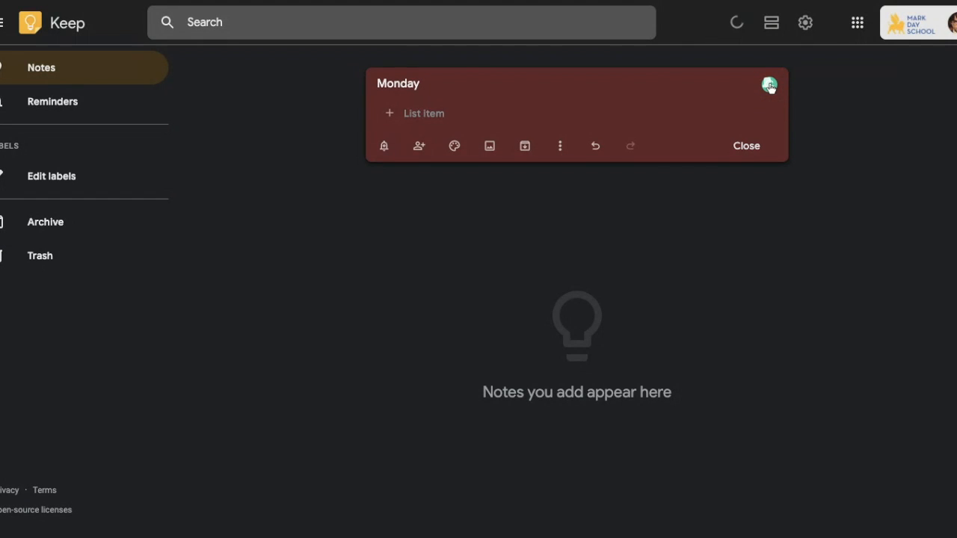
left_click(749, 146)
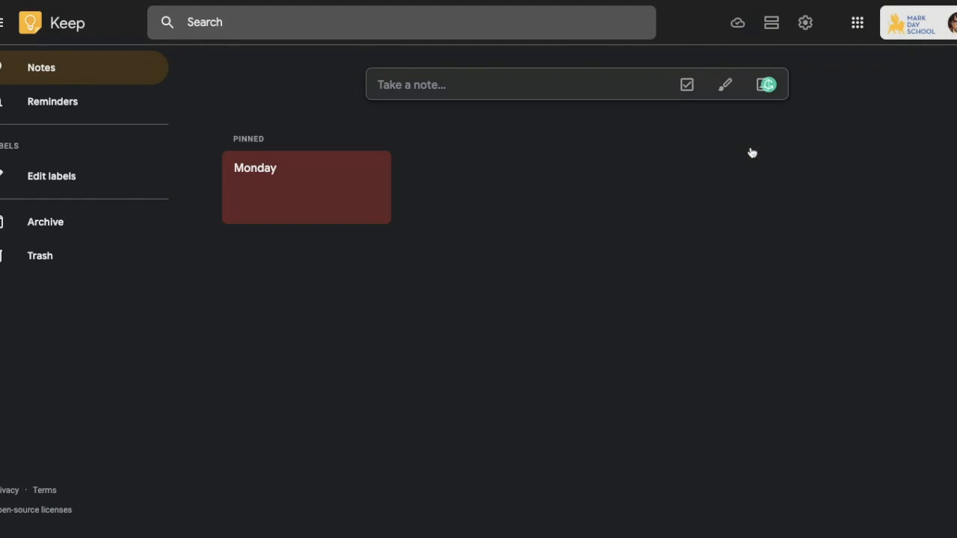
Step: Add a plain note titled 'Groceries' whose body reads 'Buy dog food'
left_click(515, 84)
left_click(481, 78)
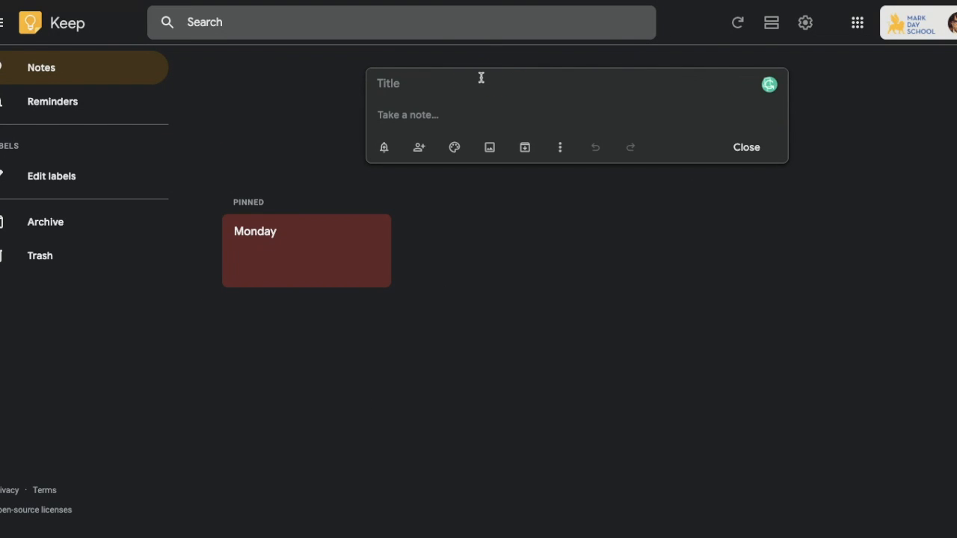
type("Groceries")
key("Return")
type("Buy dog food")
left_click(742, 155)
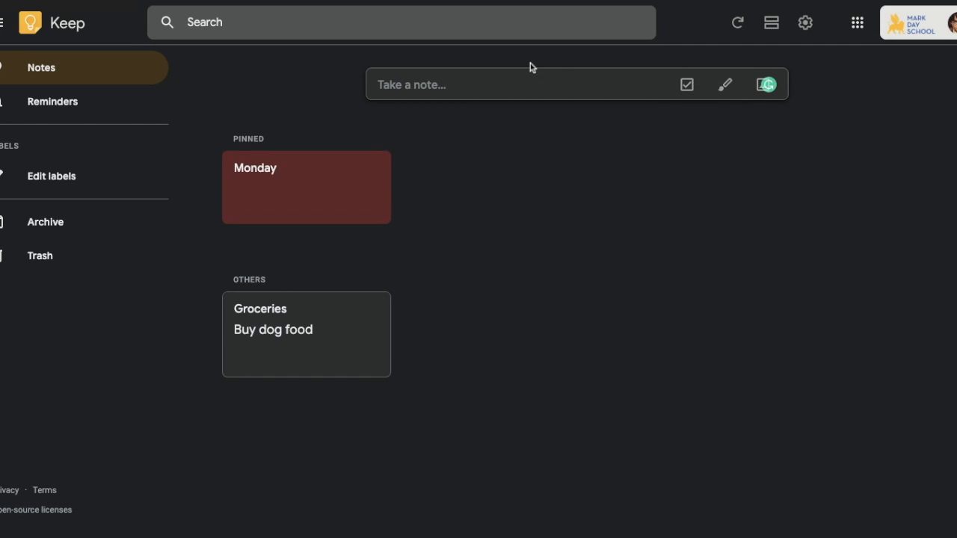
left_click(516, 79)
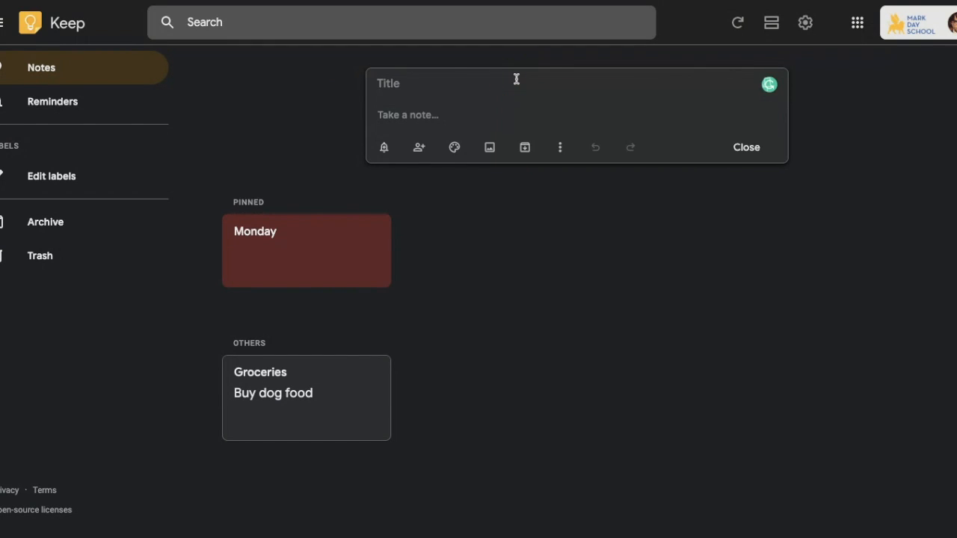
Step: Title the new note 'Tuesday', pin it and colour it orange-brown
type("Tuesday")
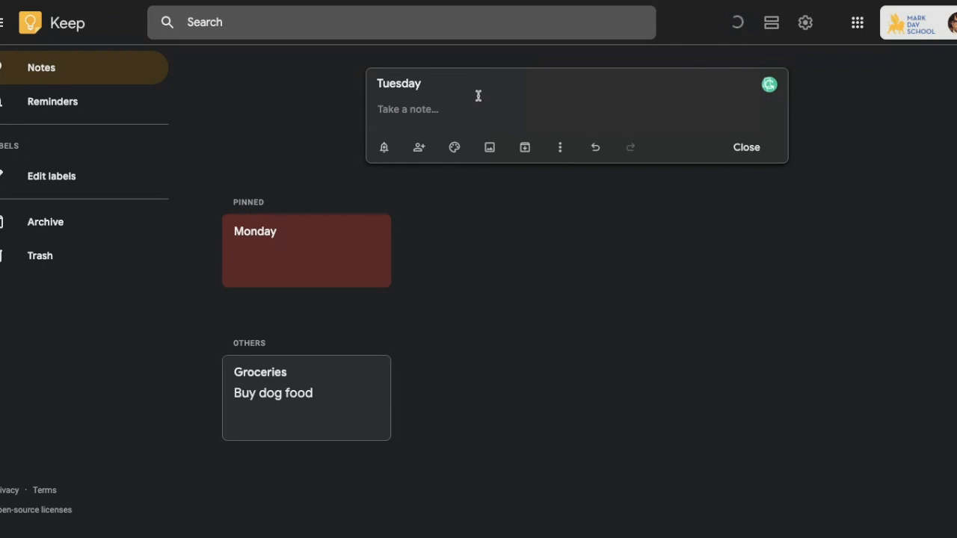
left_click(459, 116)
left_click(765, 88)
mouse_move(454, 149)
left_click(500, 72)
left_click(755, 158)
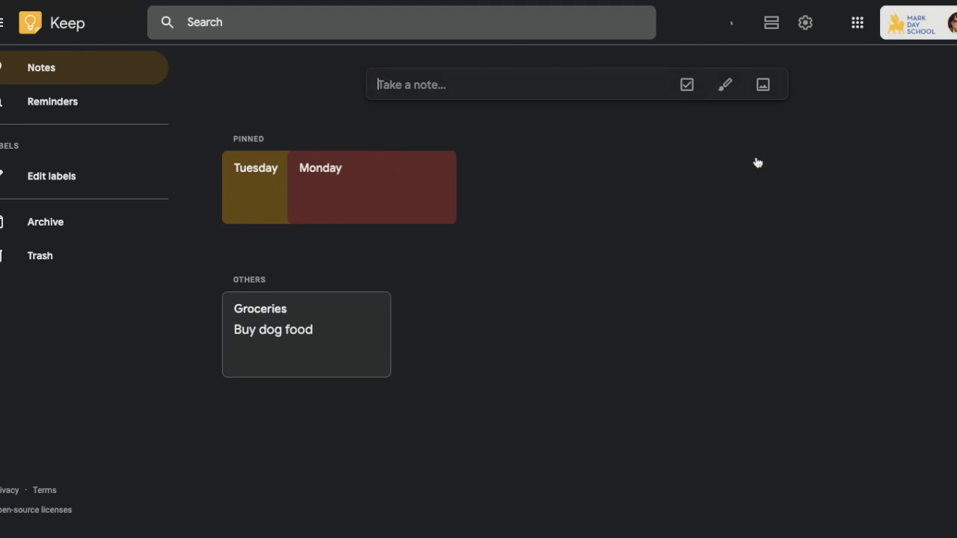
Step: Turn the Tuesday note into a checklist with Show checkboxes
left_click(433, 192)
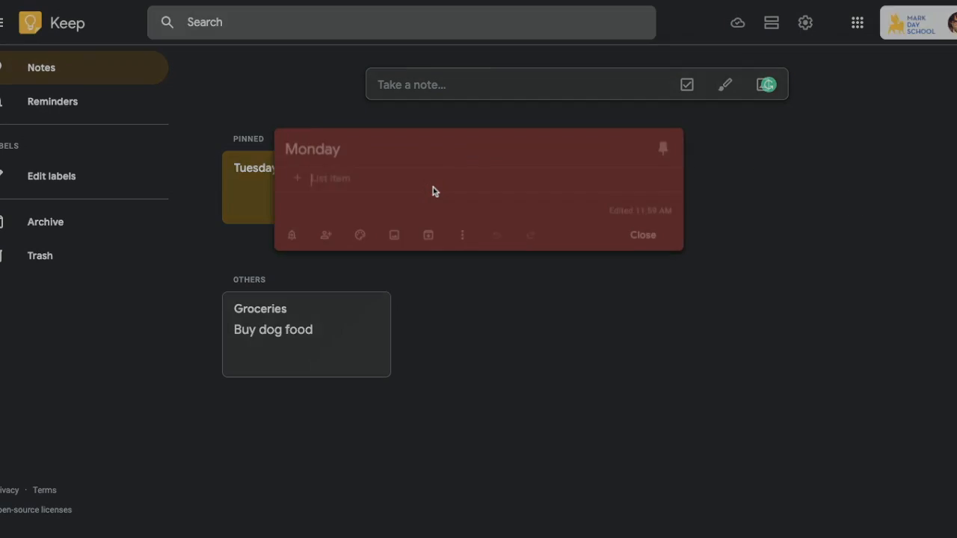
left_click(500, 325)
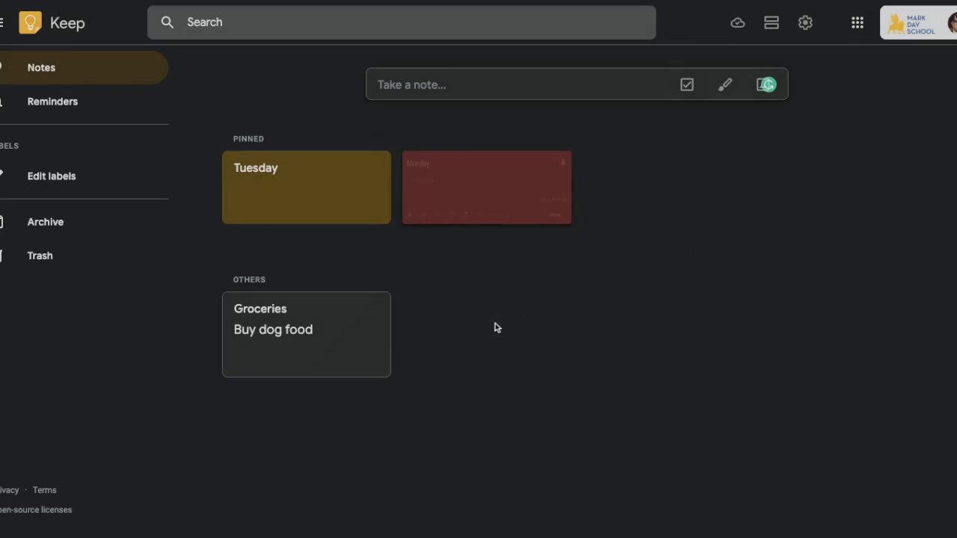
left_click(274, 186)
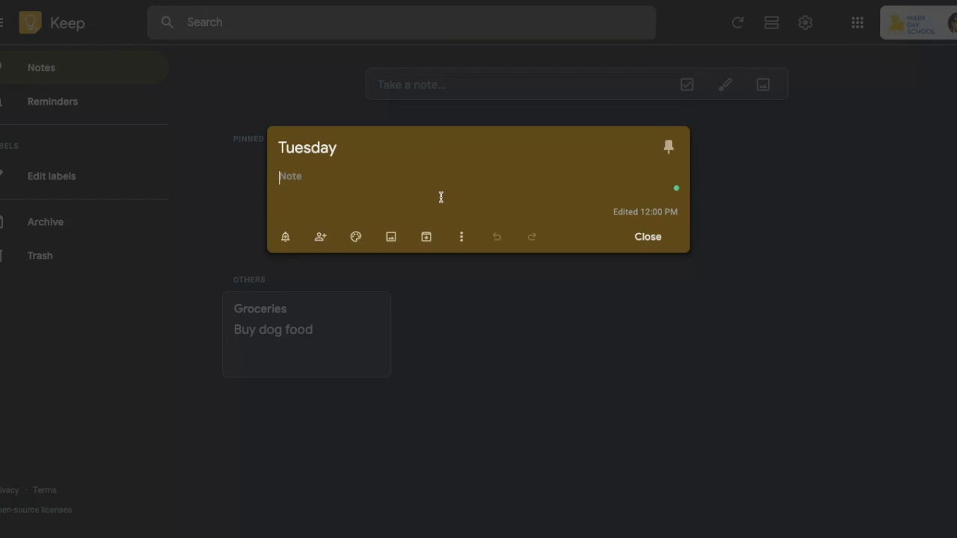
left_click(463, 238)
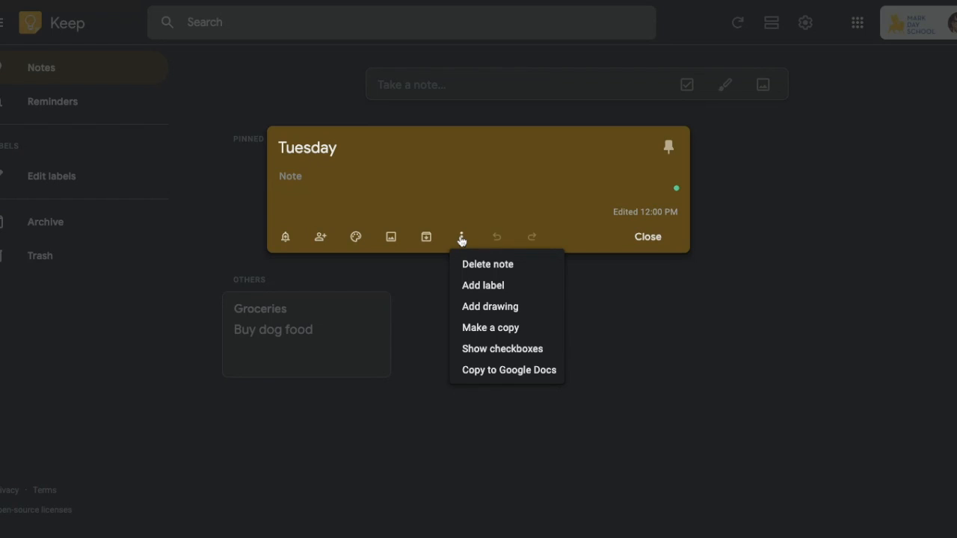
left_click(471, 349)
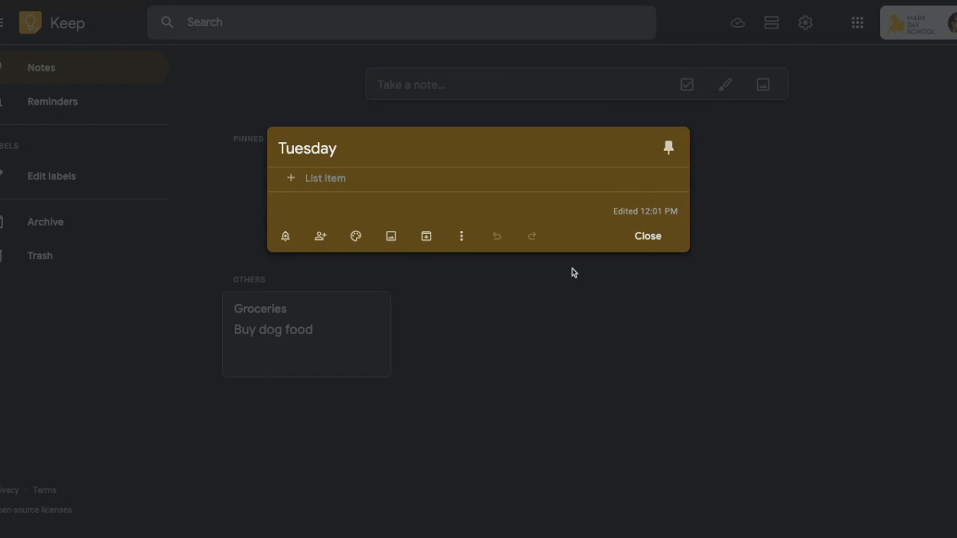
left_click(647, 235)
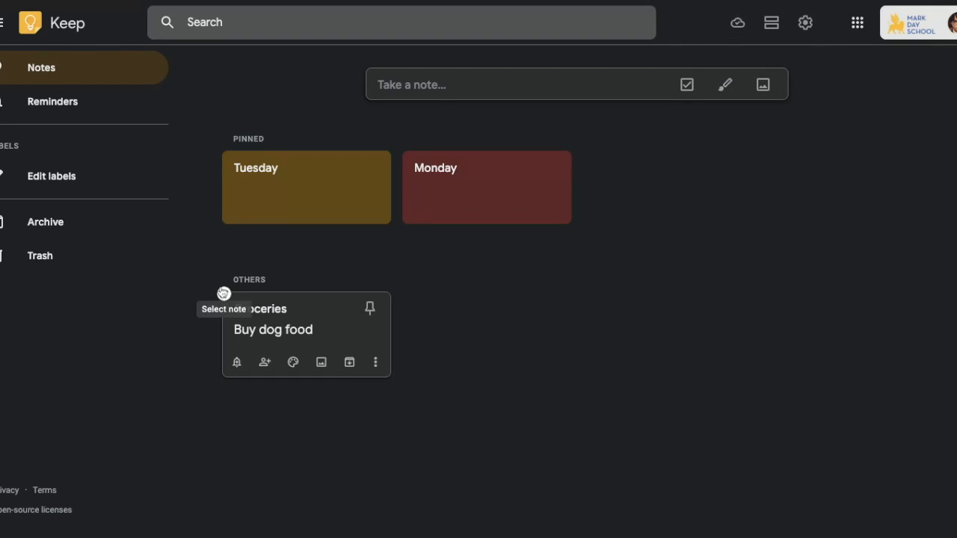
Step: Move the Tuesday card after Monday in the pinned row and begin the next day note
left_click_drag(289, 188, 499, 196)
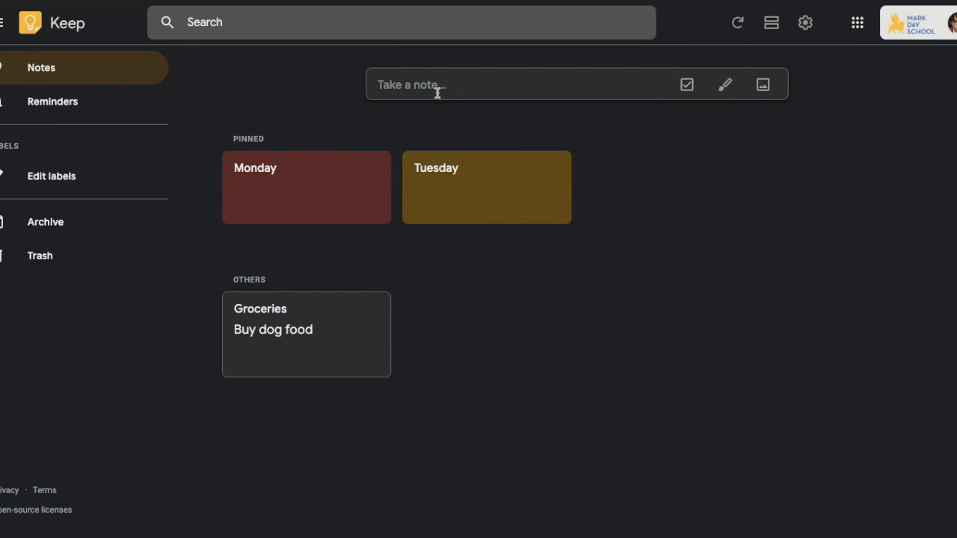
left_click(483, 95)
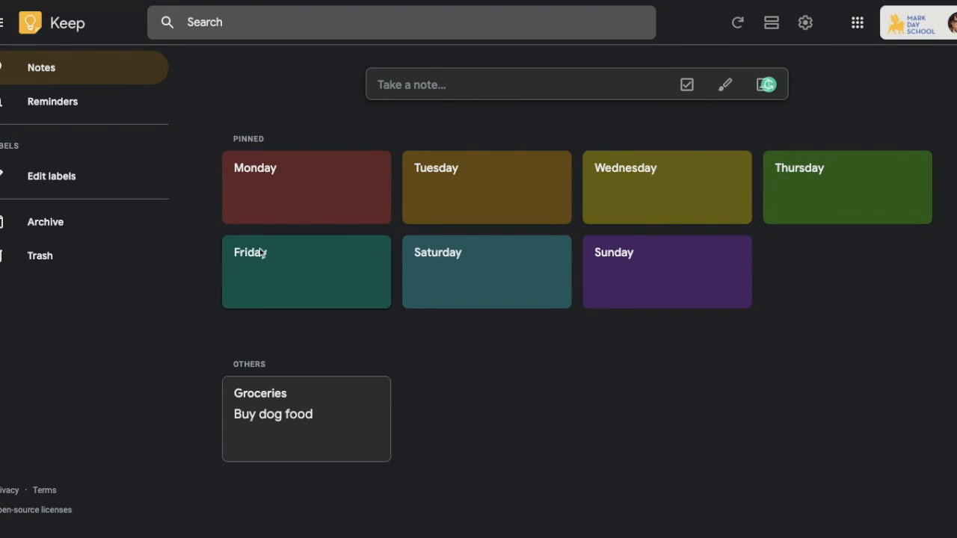
mouse_move(662, 299)
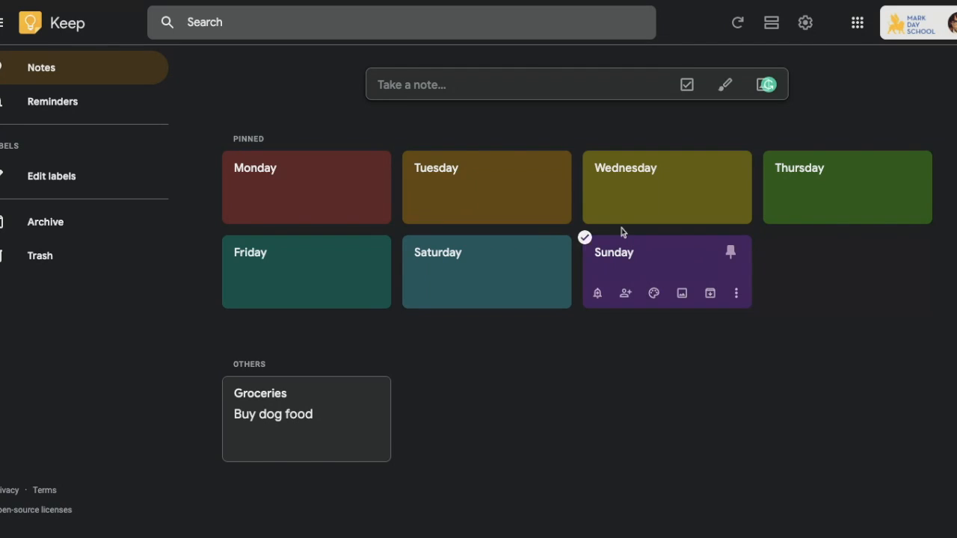
Step: Create a gray 'Long Term Projects' checklist and drag it after Sunday among the pinned notes
left_click(688, 84)
left_click(618, 87)
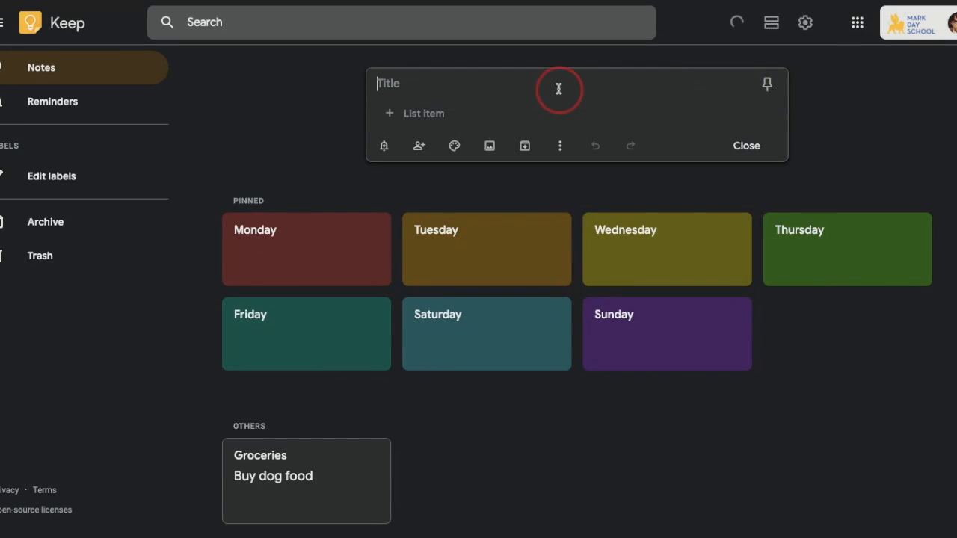
type("Long Term Projects")
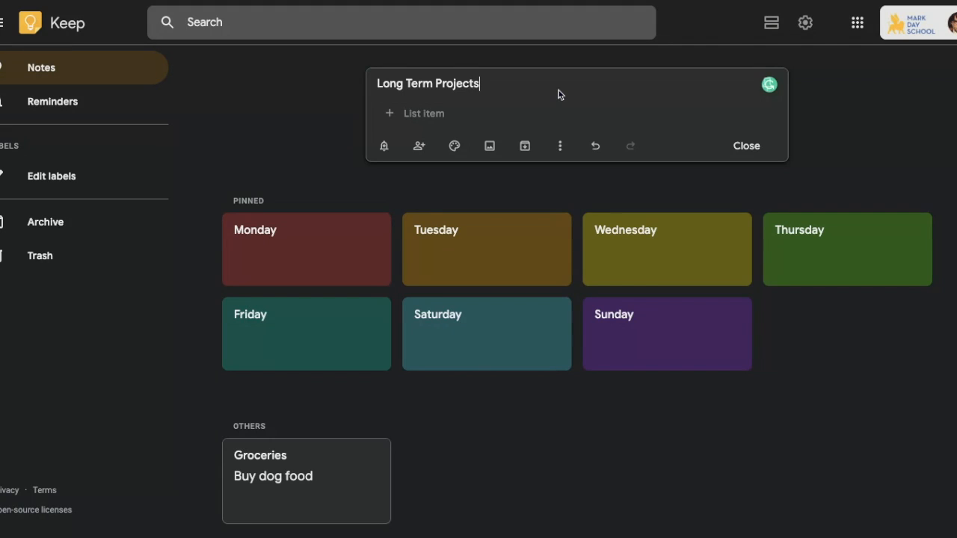
mouse_move(461, 146)
left_click(522, 119)
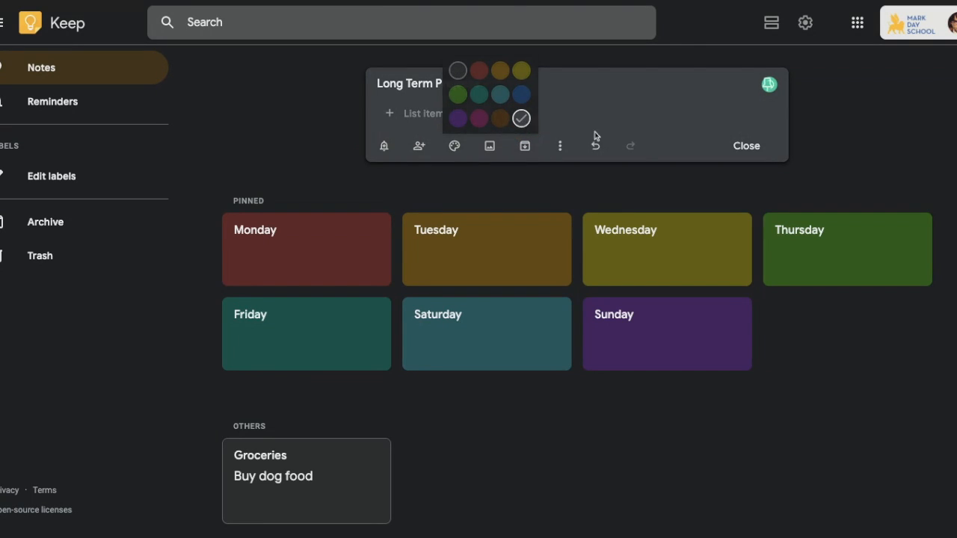
left_click(750, 147)
left_click_drag(307, 185, 890, 299)
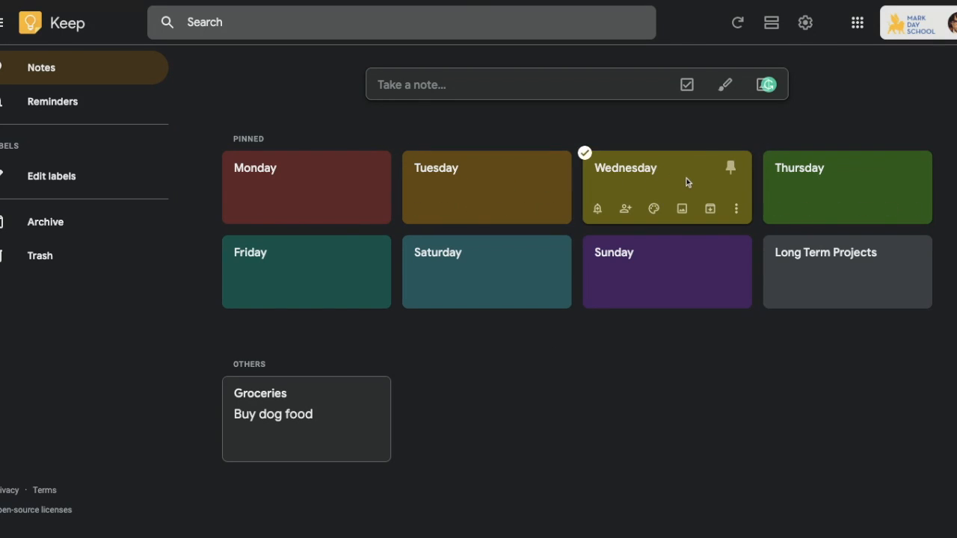
Step: Add tasks 'Math HW' to Tuesday, 'Revise history paper' to Thursday, 'Finish writing history paper' to Wednesday
left_click(500, 187)
left_click(393, 177)
type("Mt")
type("th HW")
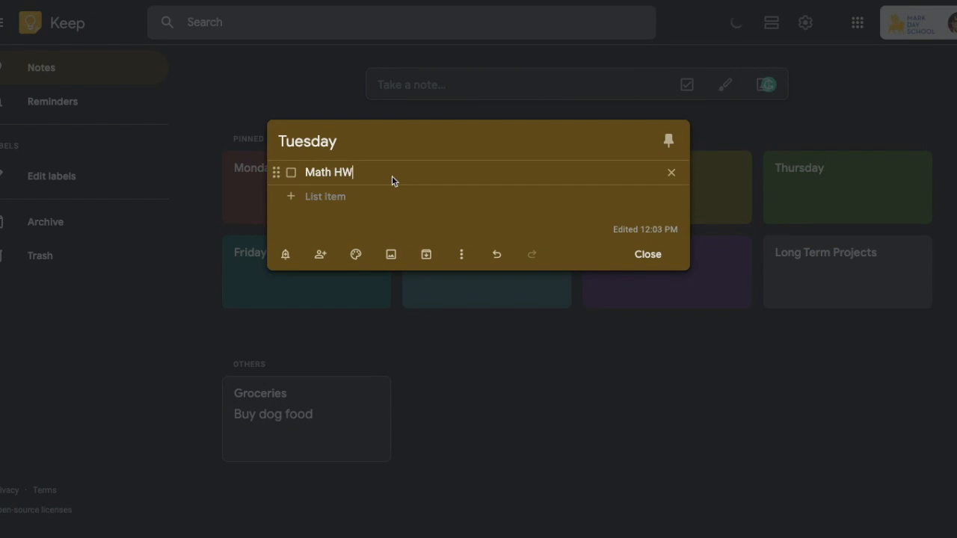
left_click(661, 262)
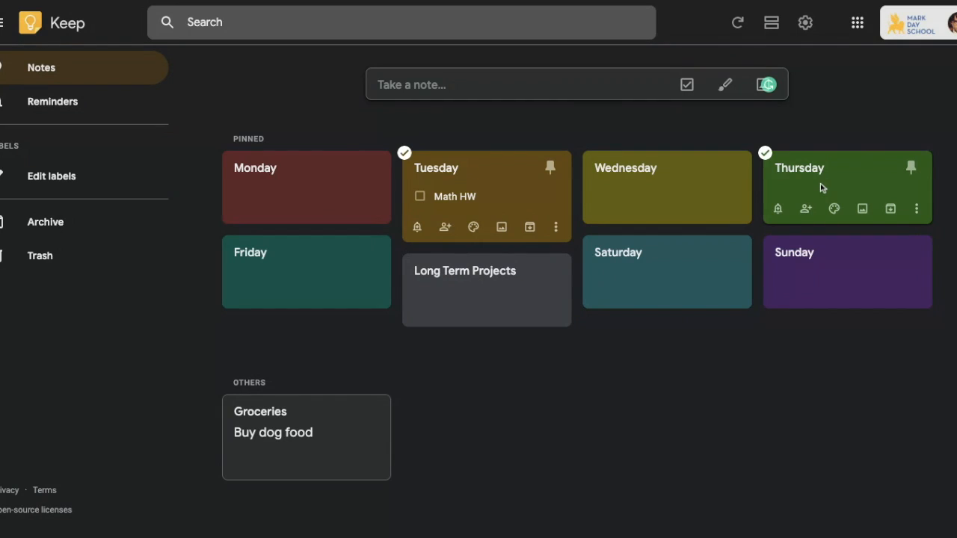
left_click_drag(814, 190, 814, 190)
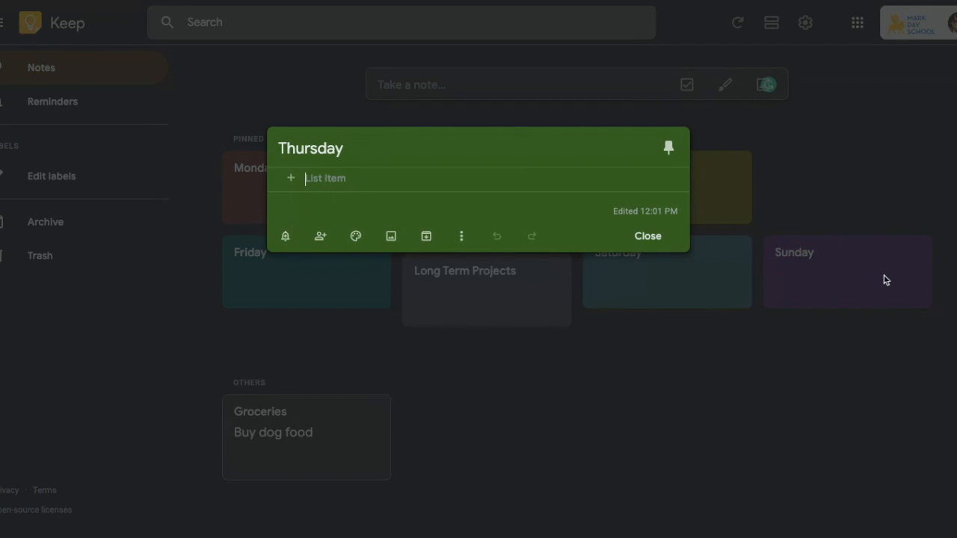
type("Revise history paper")
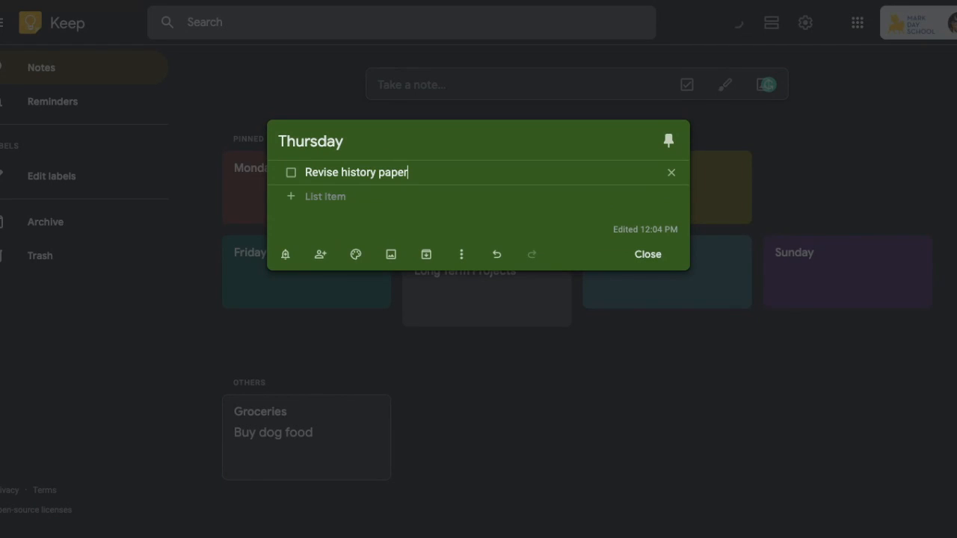
left_click(645, 252)
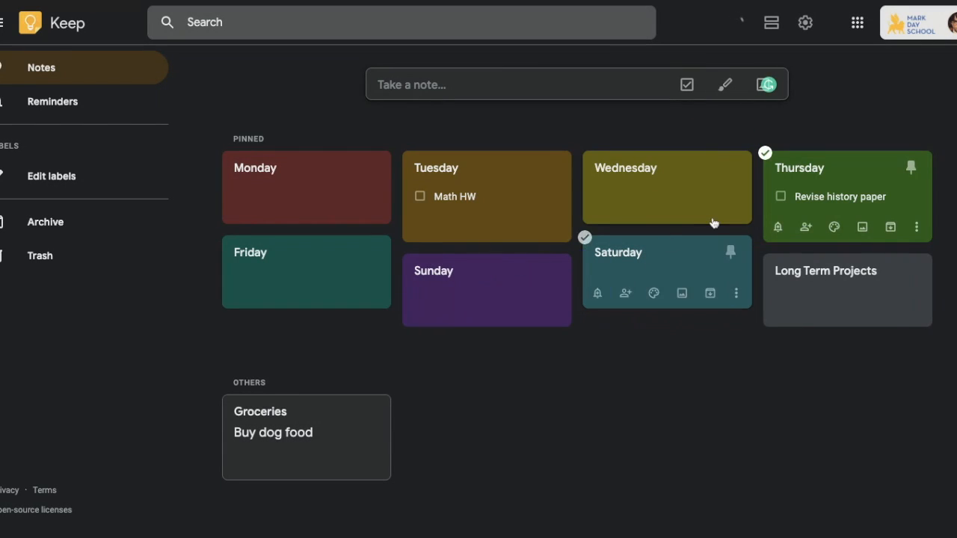
left_click(628, 190)
left_click(354, 180)
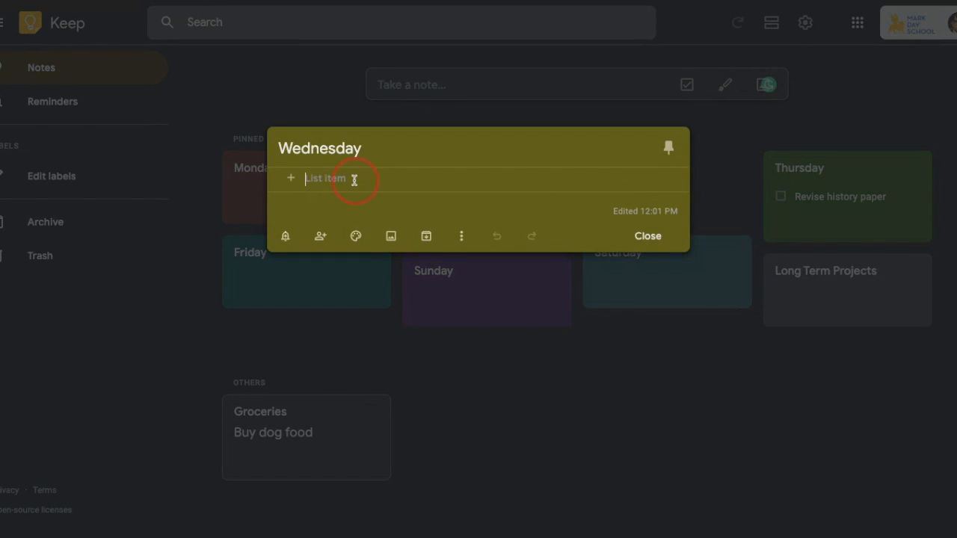
type("Finish")
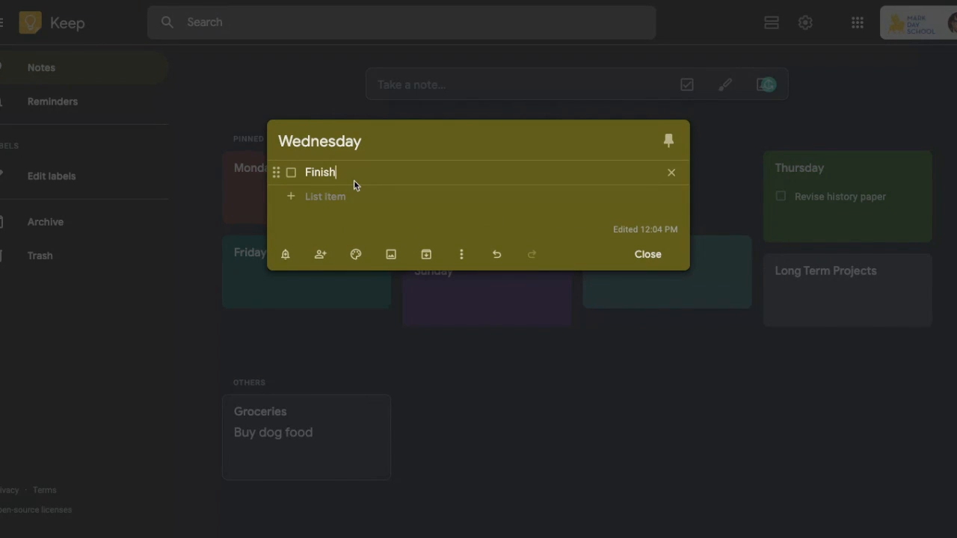
type(" writing history paper")
left_click(647, 255)
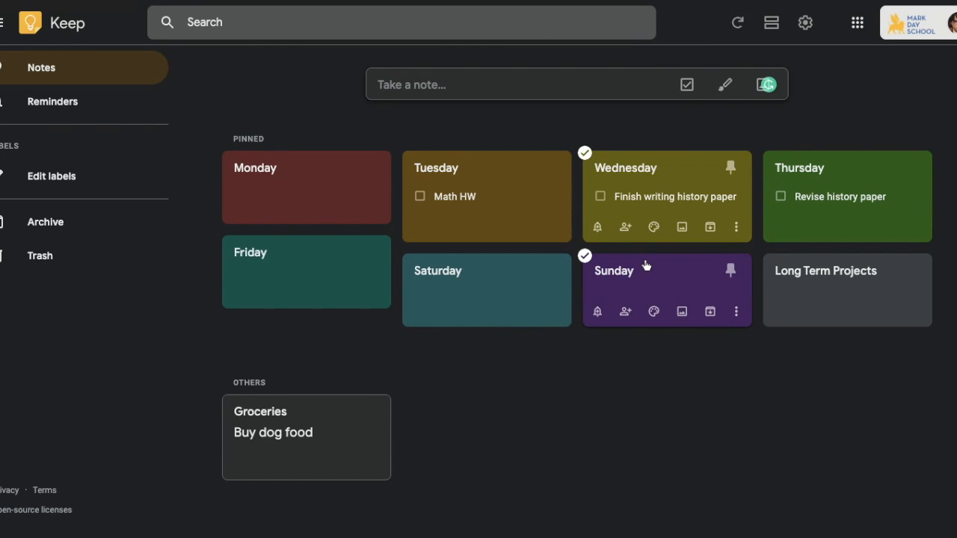
Step: Enter 'Science Fair (12/1)' and 'Independent Reading Project (11/21)' as Long Term Projects tasks
left_click(826, 302)
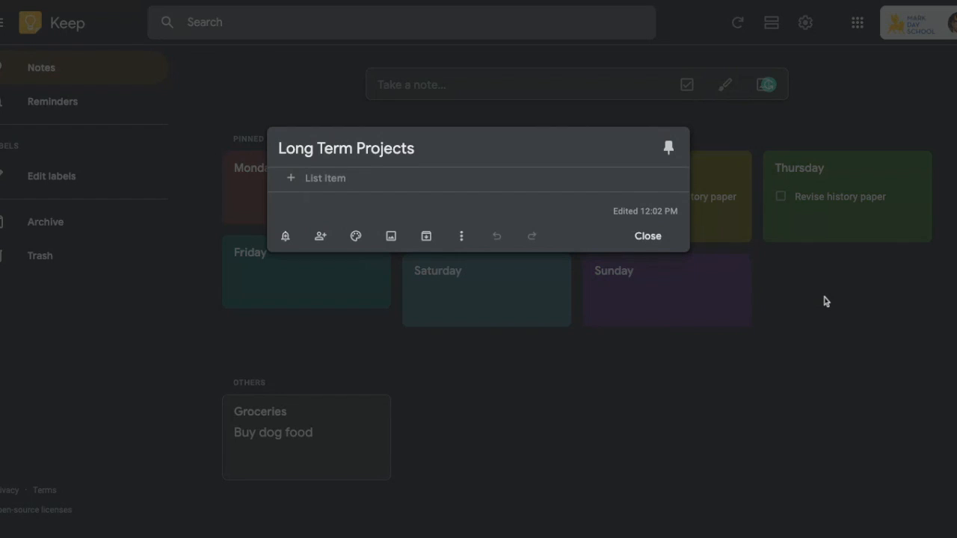
type("S")
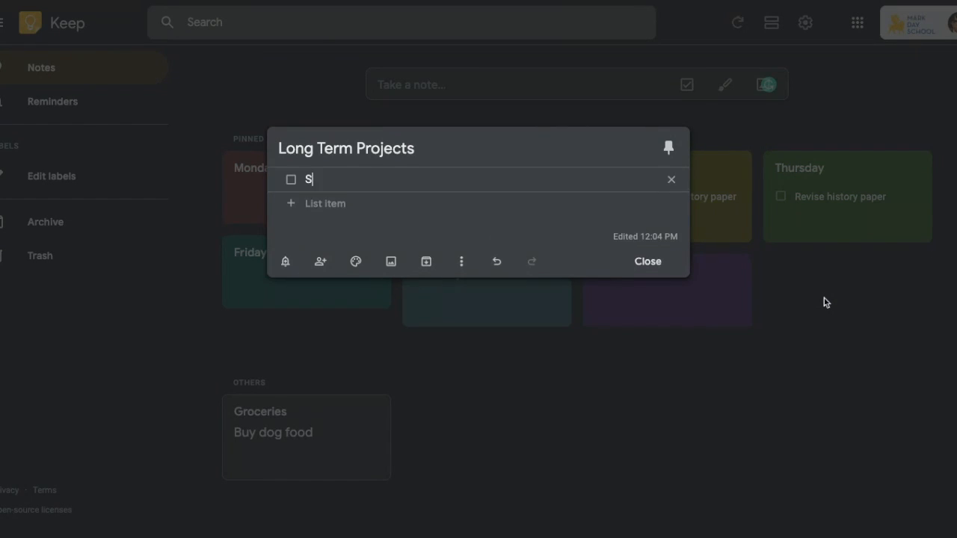
type("cience Fair (12/1)")
left_click(326, 207)
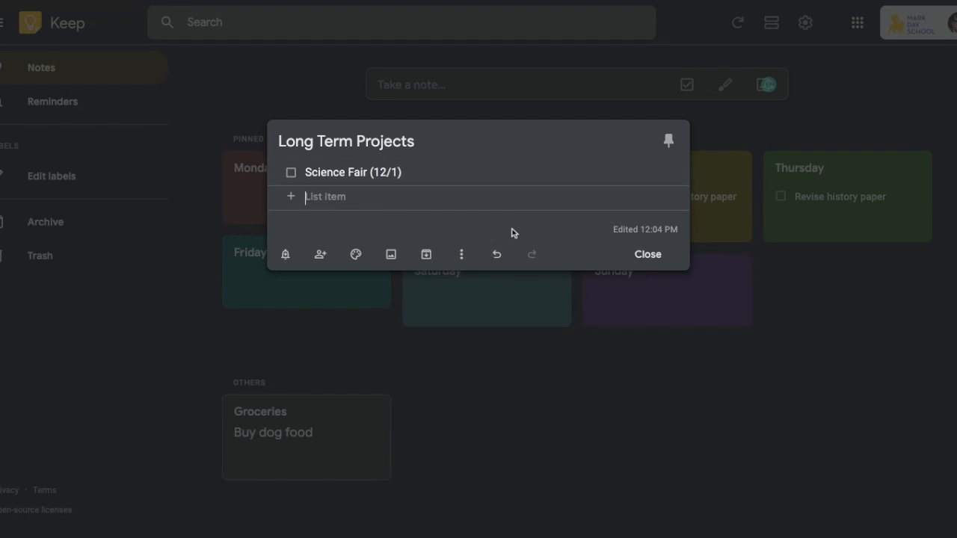
type("Indep")
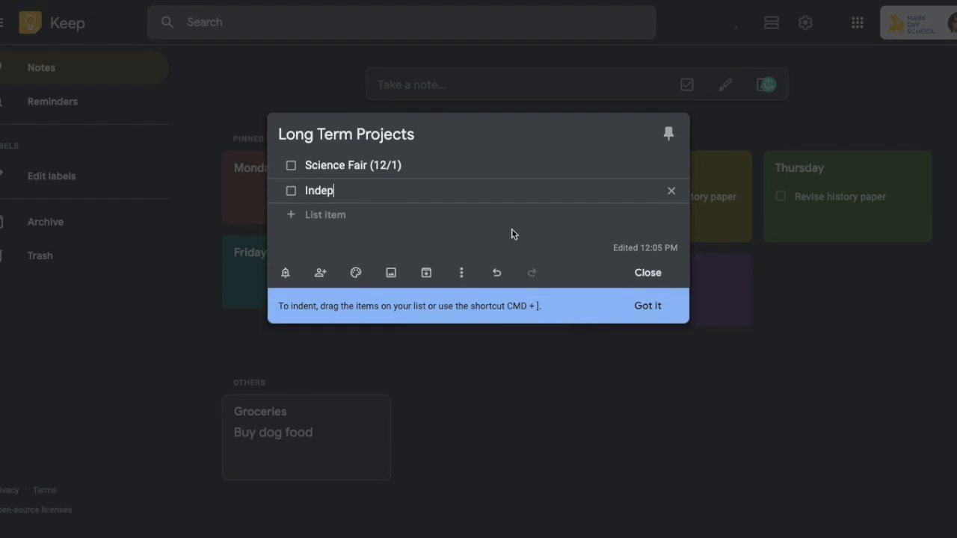
type("endent Readi")
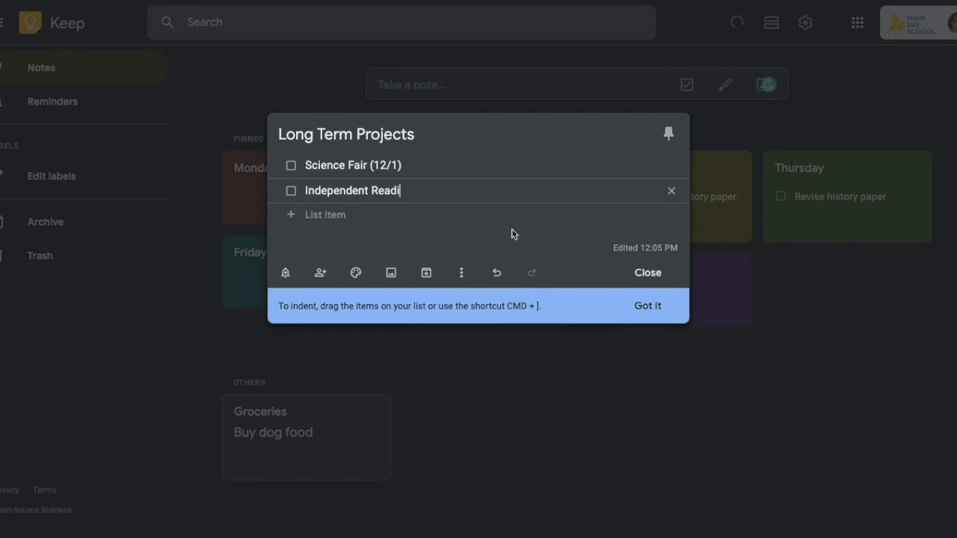
type("ng Project (11/21)")
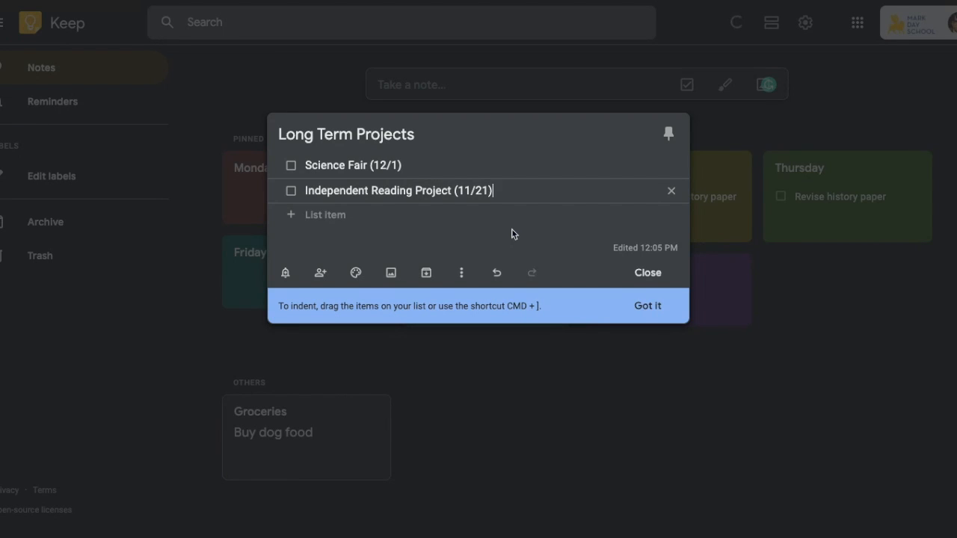
left_click(634, 314)
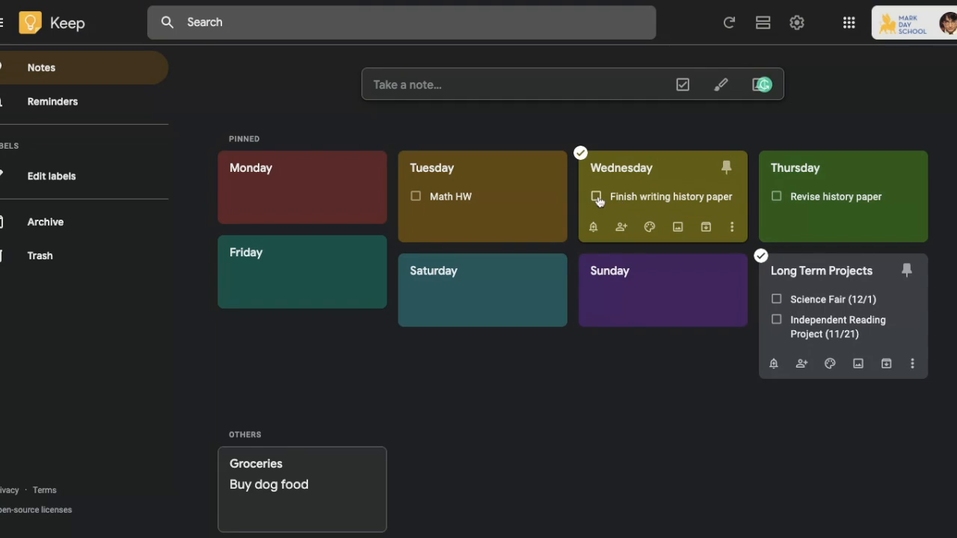
Step: Add the task 'Finish writing history paper' to the Monday checklist
mouse_move(311, 218)
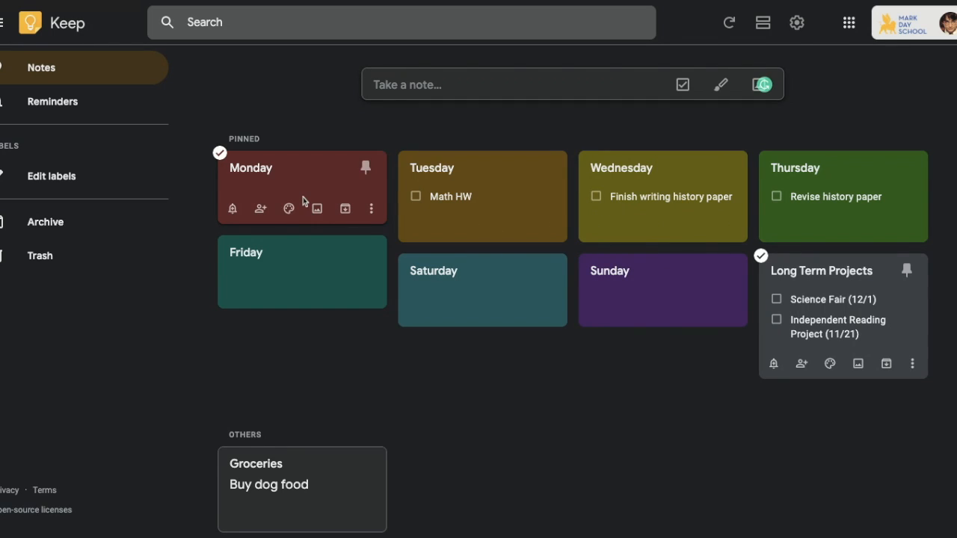
left_click(292, 192)
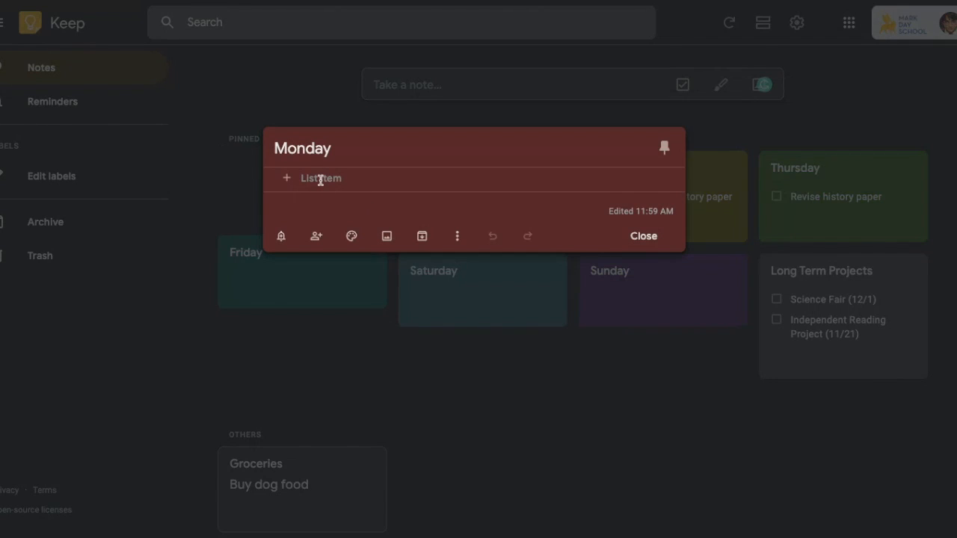
left_click(322, 179)
type("Finish writing history paper")
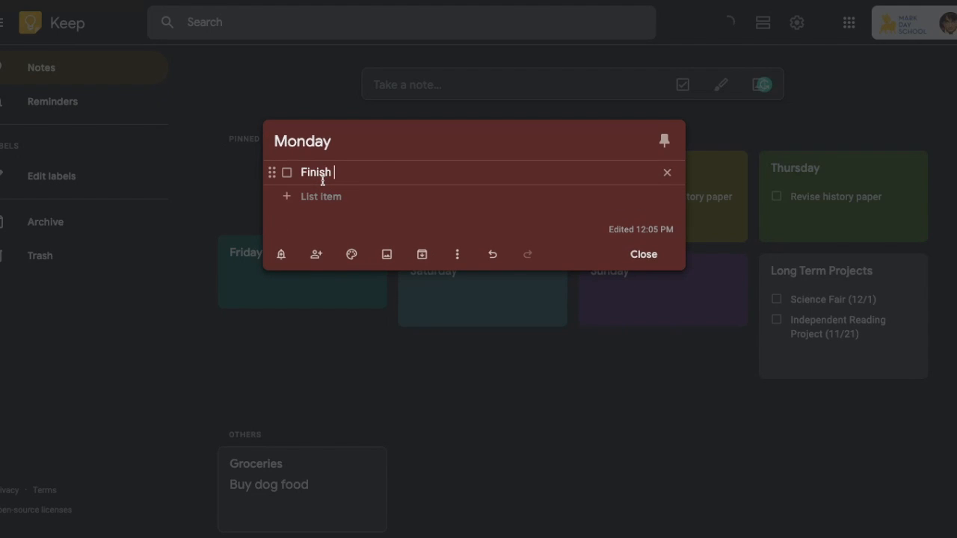
left_click(643, 255)
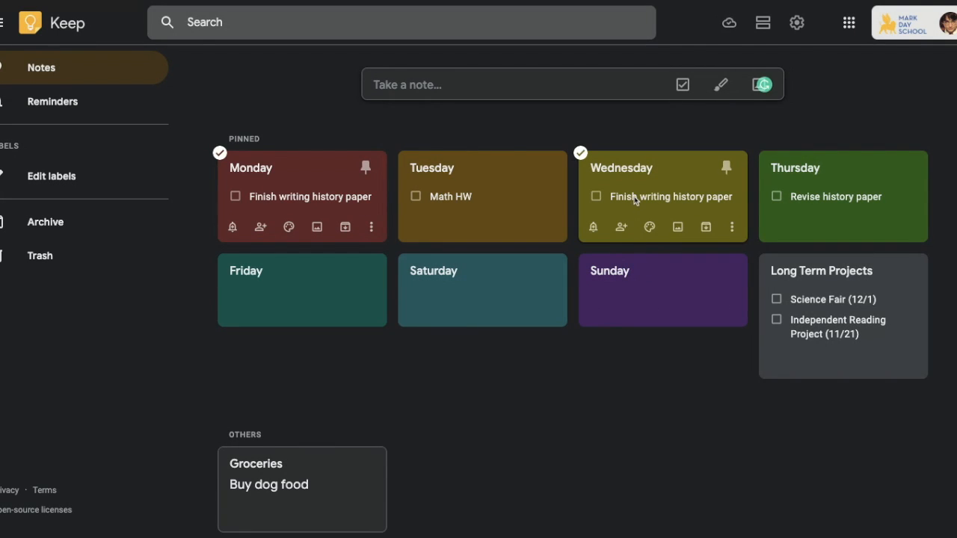
Step: Tick Wednesday's 'Finish writing history paper' task, then delete the completed item
left_click(596, 197)
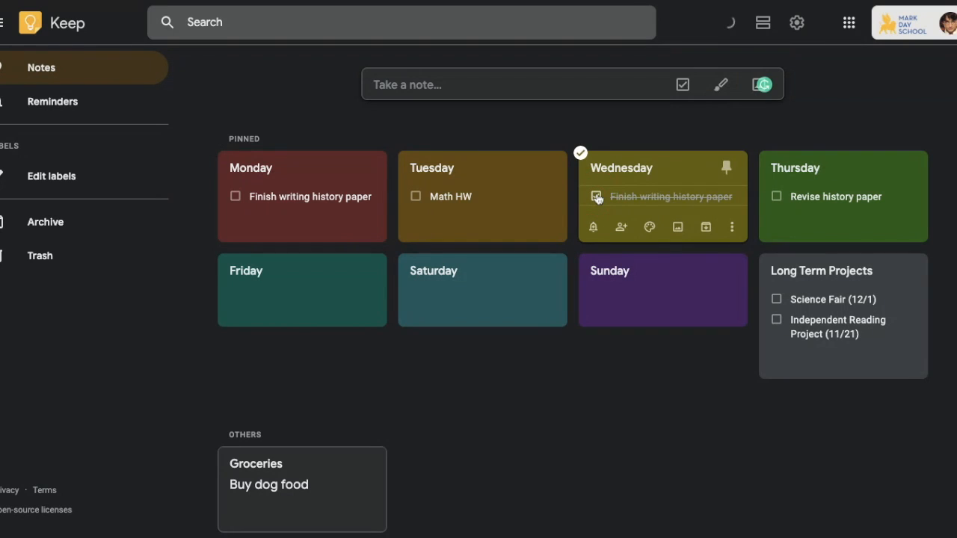
mouse_move(650, 226)
left_click(673, 180)
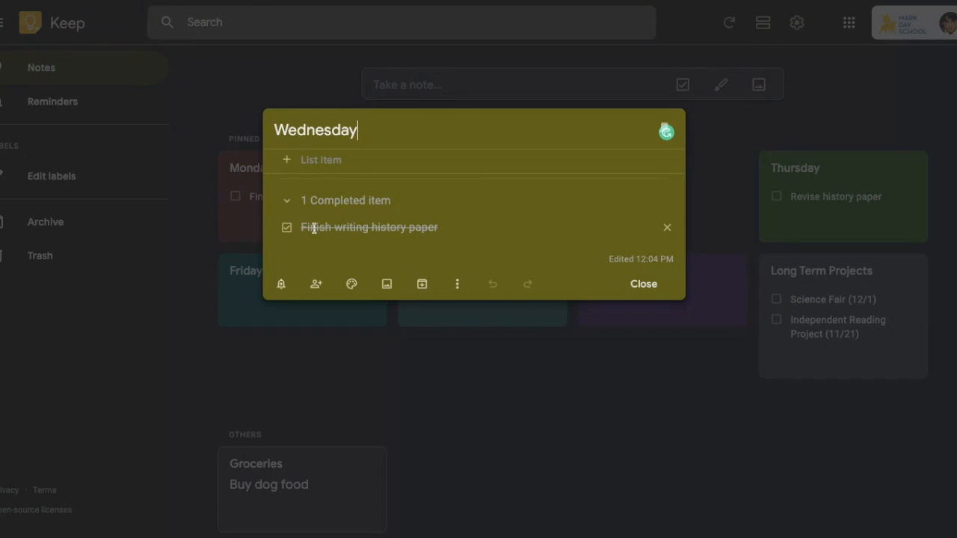
left_click(667, 229)
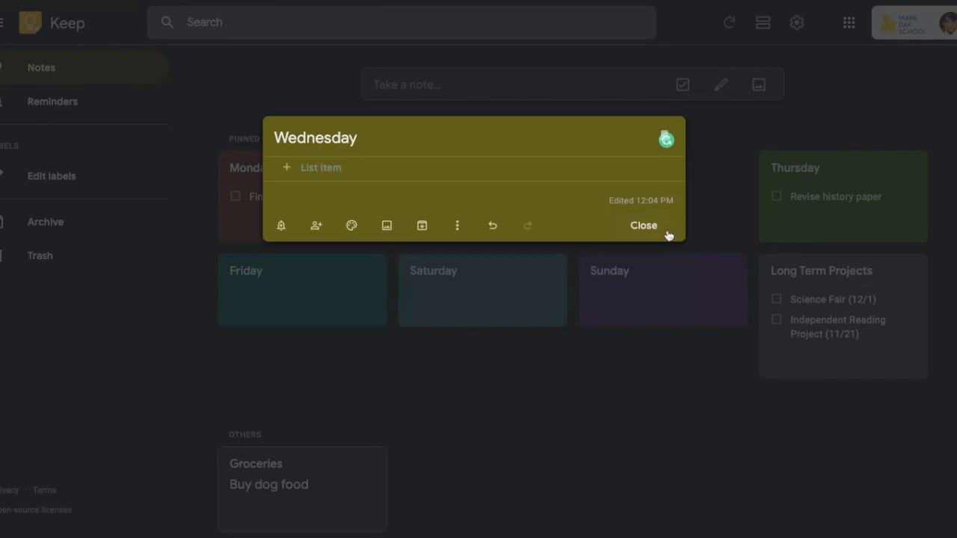
left_click(642, 231)
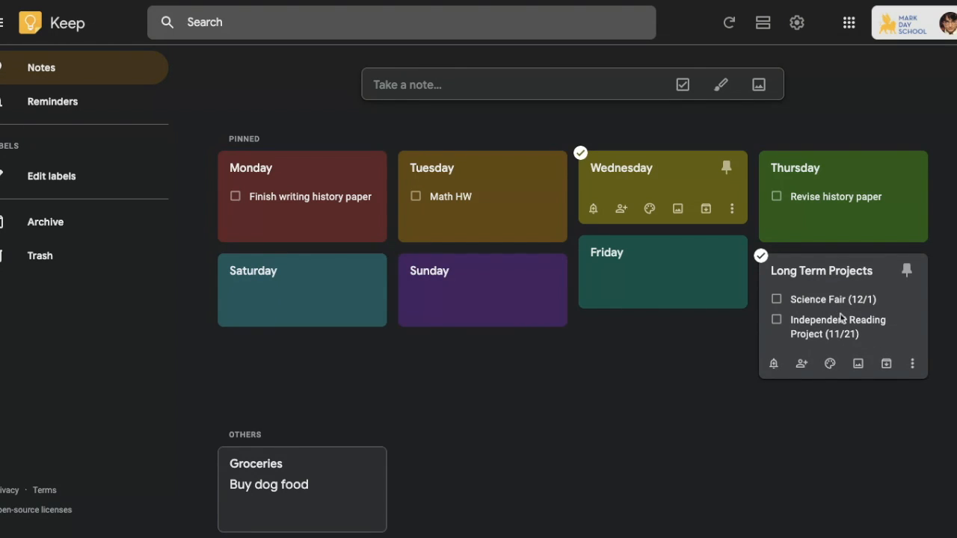
Step: Drag 'Independent Reading Project (11/21)' above 'Science Fair (12/1)' in Long Term Projects
left_click(903, 323)
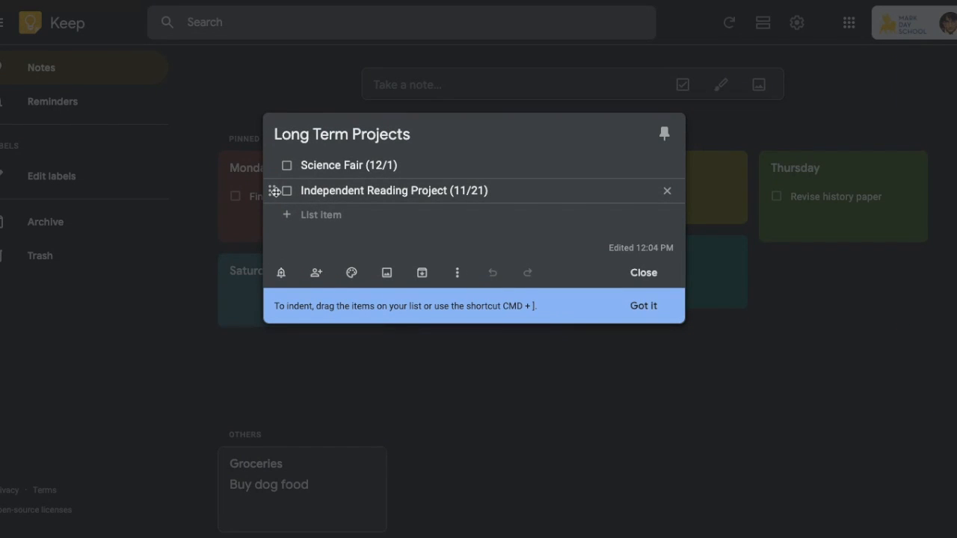
left_click_drag(272, 191, 270, 166)
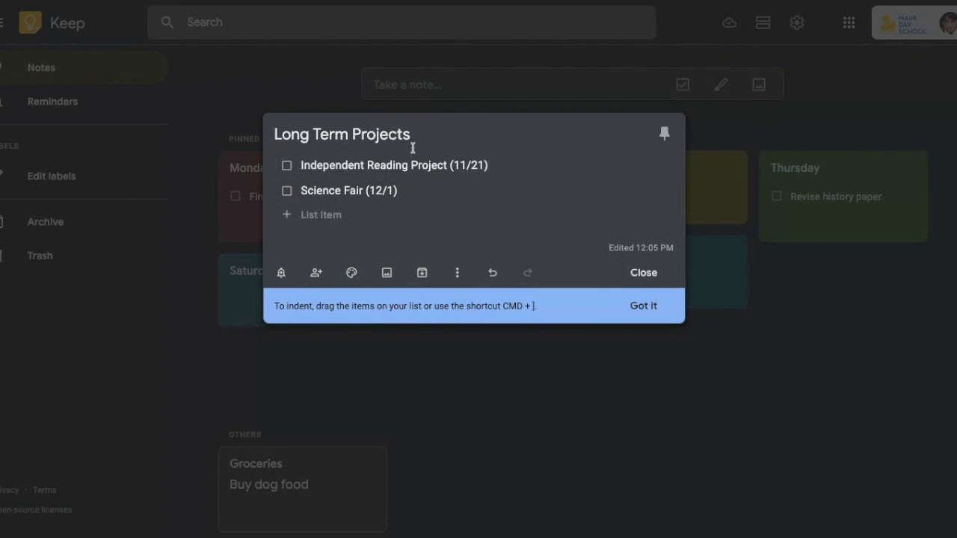
left_click(645, 273)
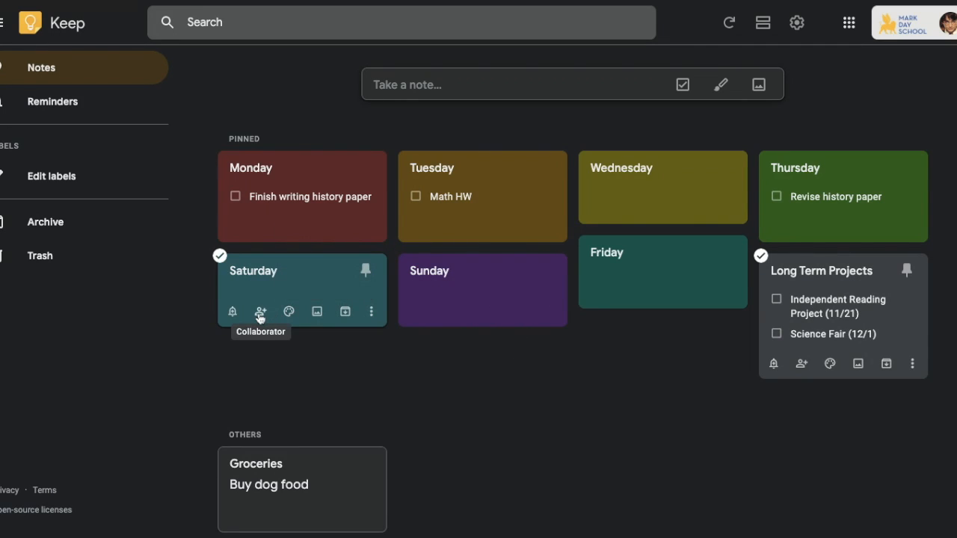
left_click(260, 318)
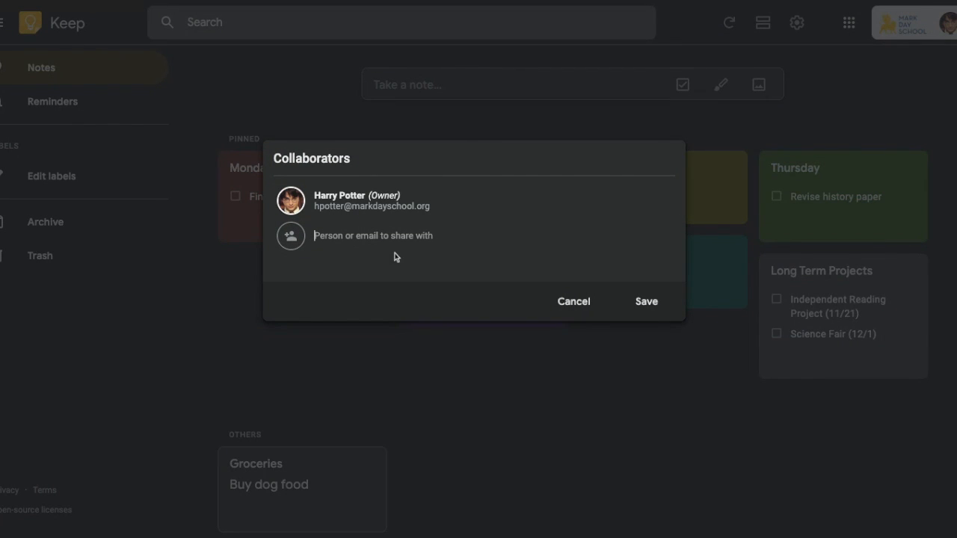
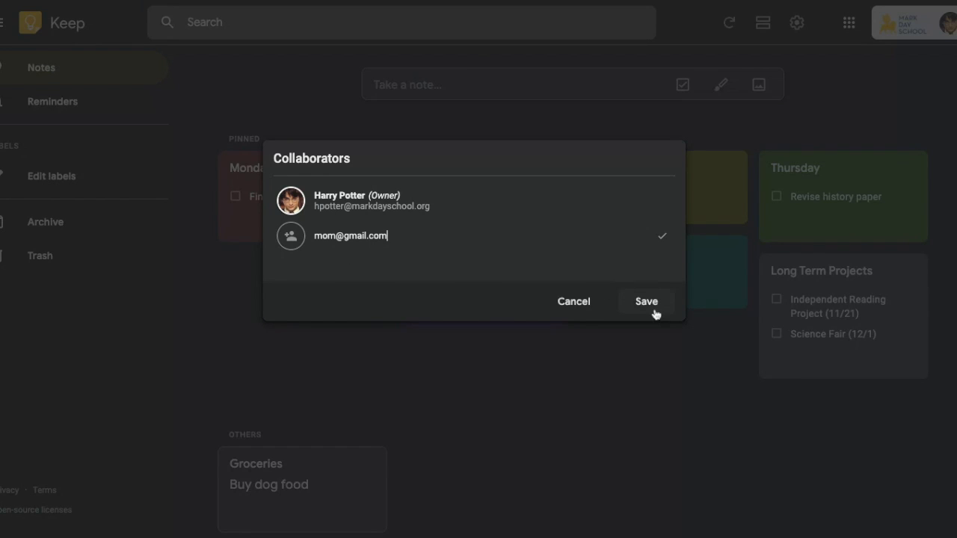
left_click(564, 305)
left_click(645, 236)
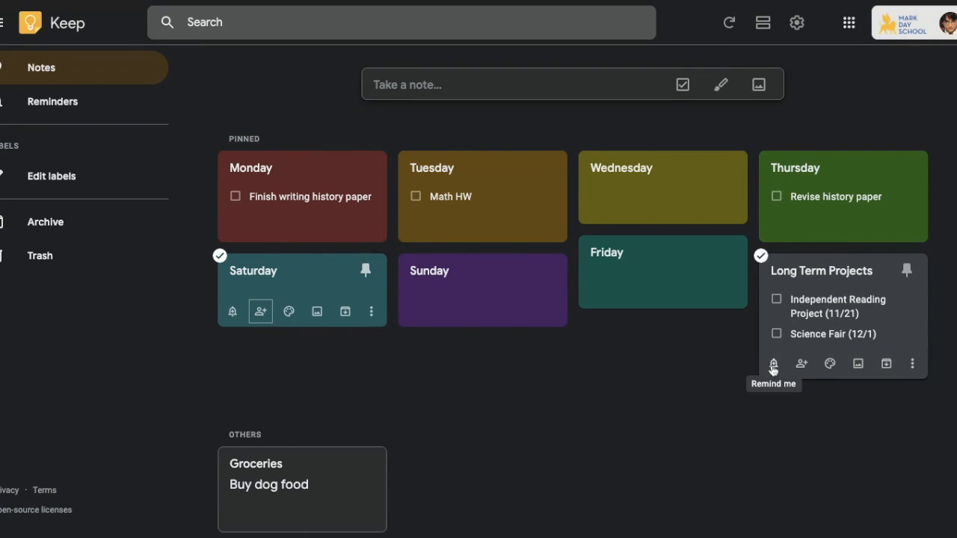
Step: Set a reminder on Long Term Projects for Nov 12, 2019, 3:00 PM, repeating weekly
left_click(773, 367)
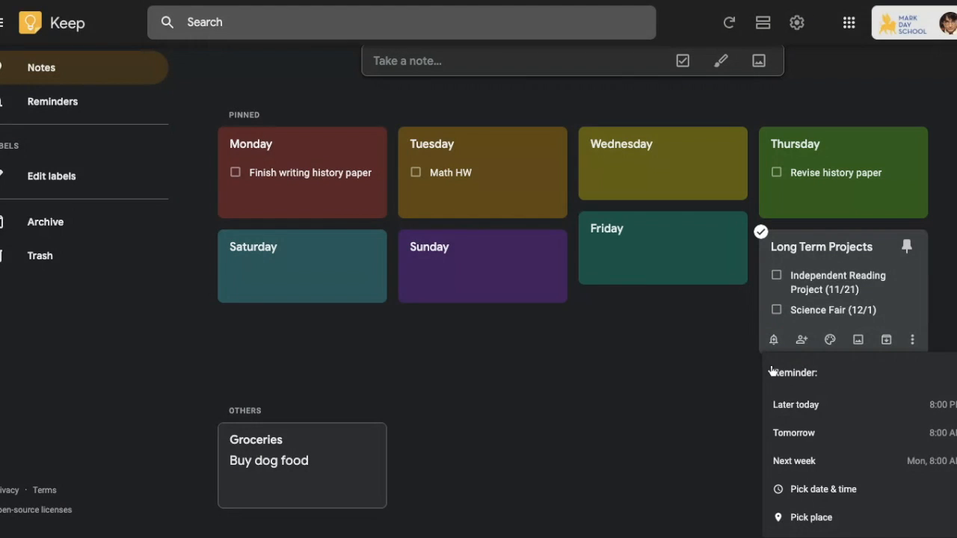
left_click(819, 489)
left_click(812, 422)
left_click(823, 356)
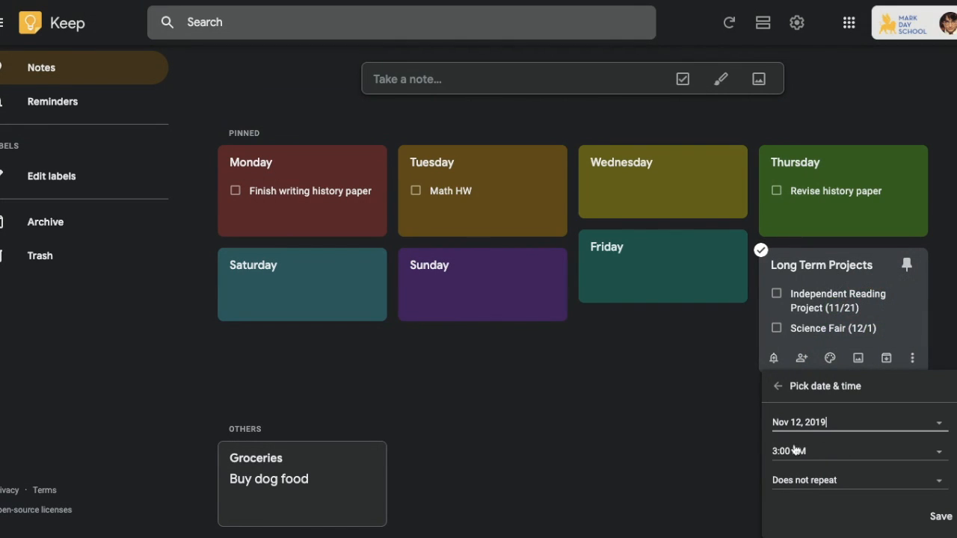
left_click(939, 483)
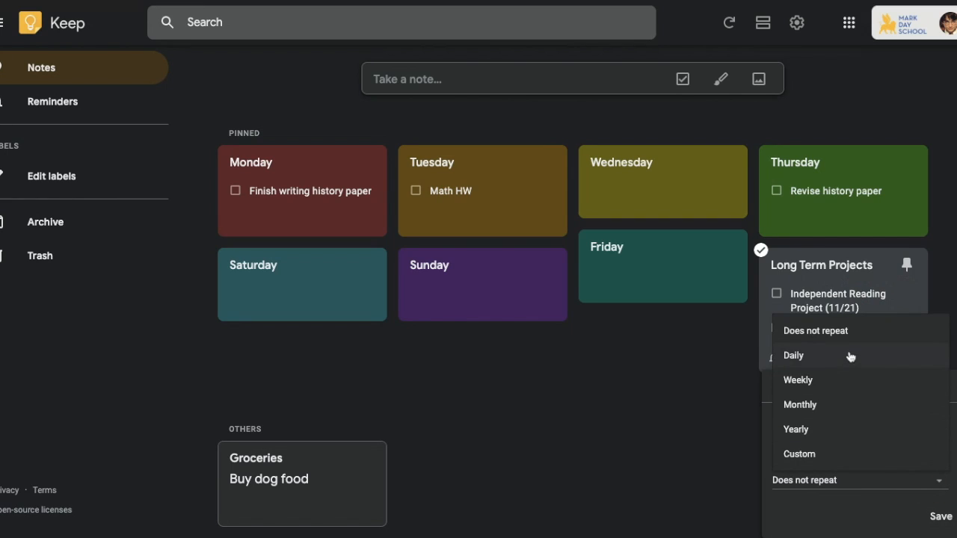
left_click(843, 384)
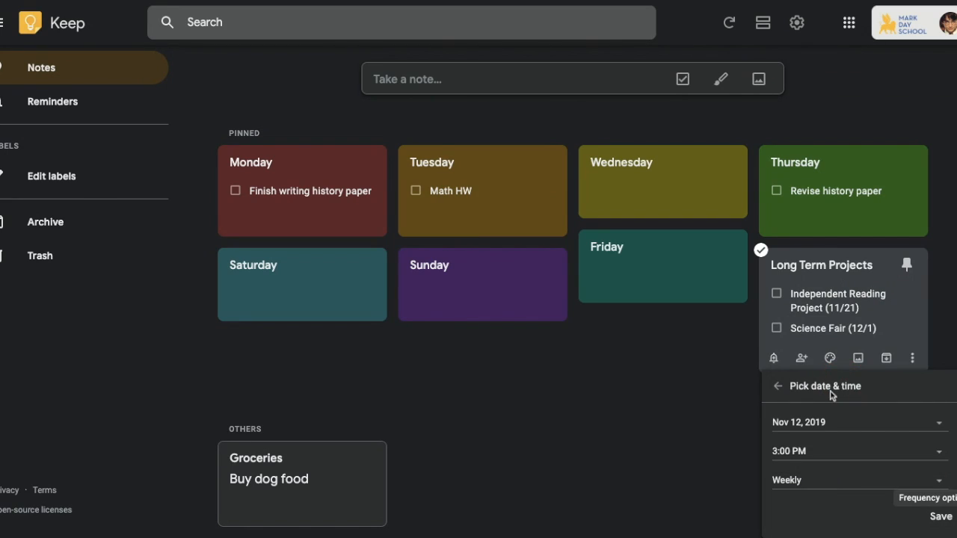
left_click(941, 516)
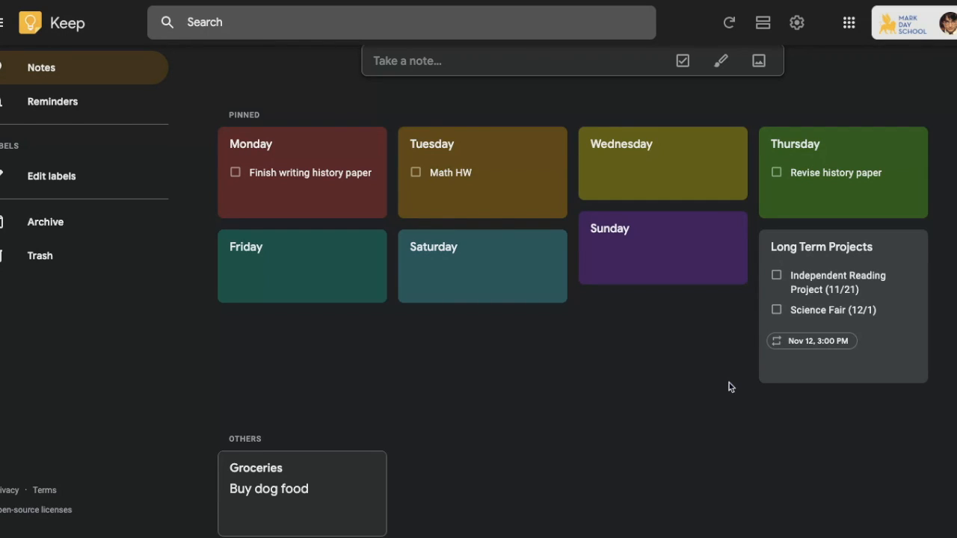
Step: Add a 'Finish history paper' list item to the Tuesday note
left_click(235, 173)
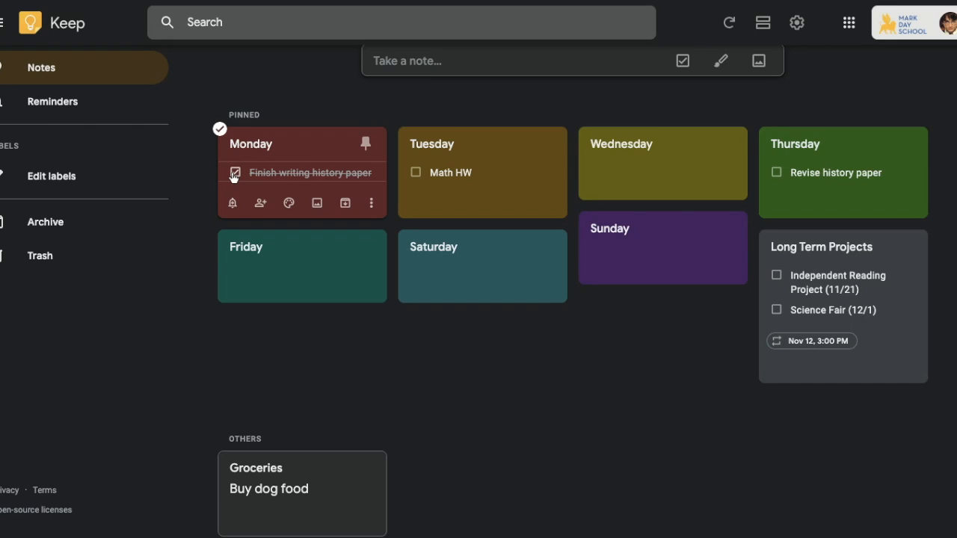
left_click(236, 173)
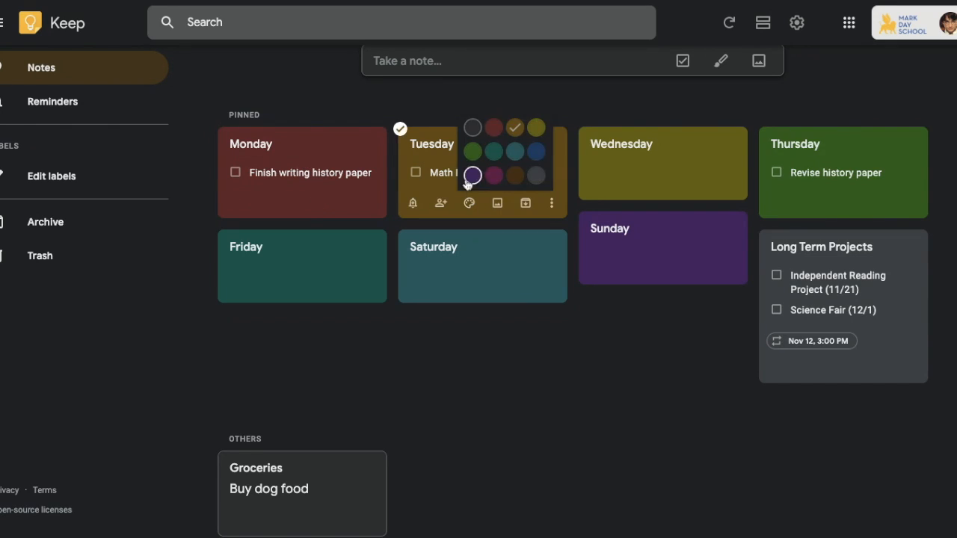
left_click(432, 179)
left_click(358, 193)
type("Finish")
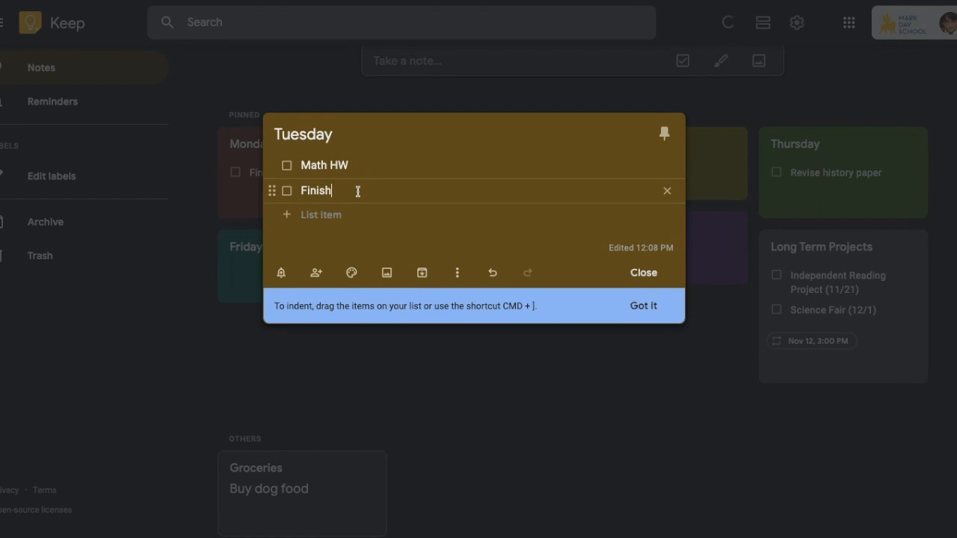
Step: Delete the 'Finish writing history paper' item from the Monday note and close it
left_click(287, 183)
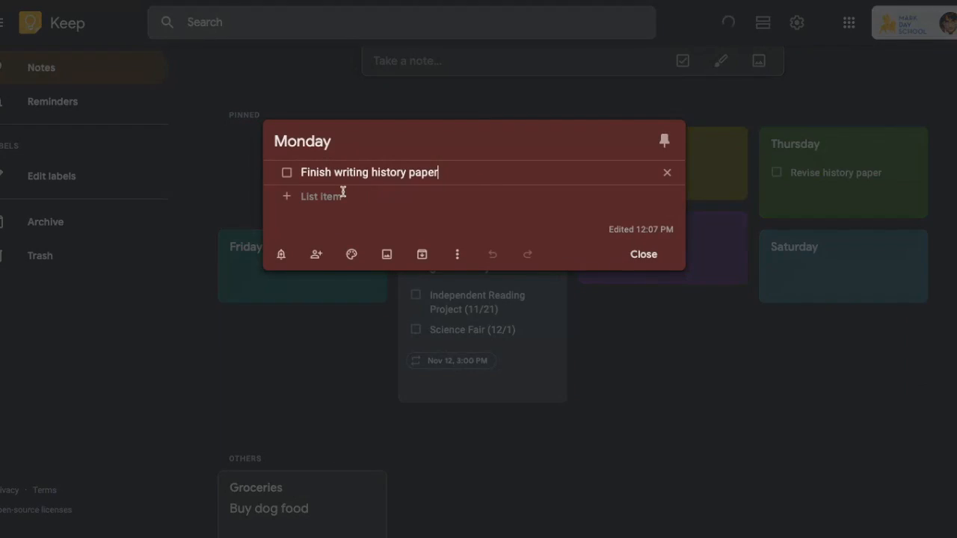
left_click(666, 172)
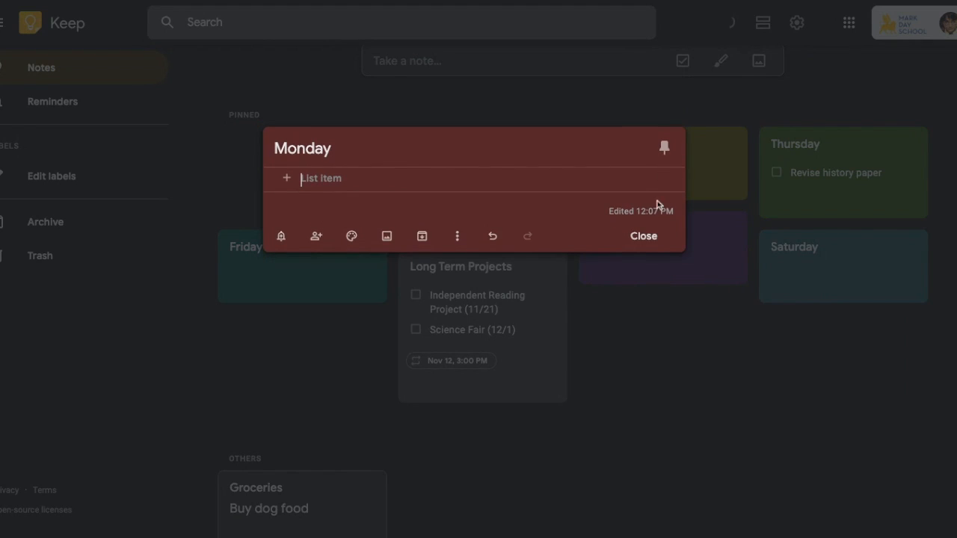
left_click(642, 236)
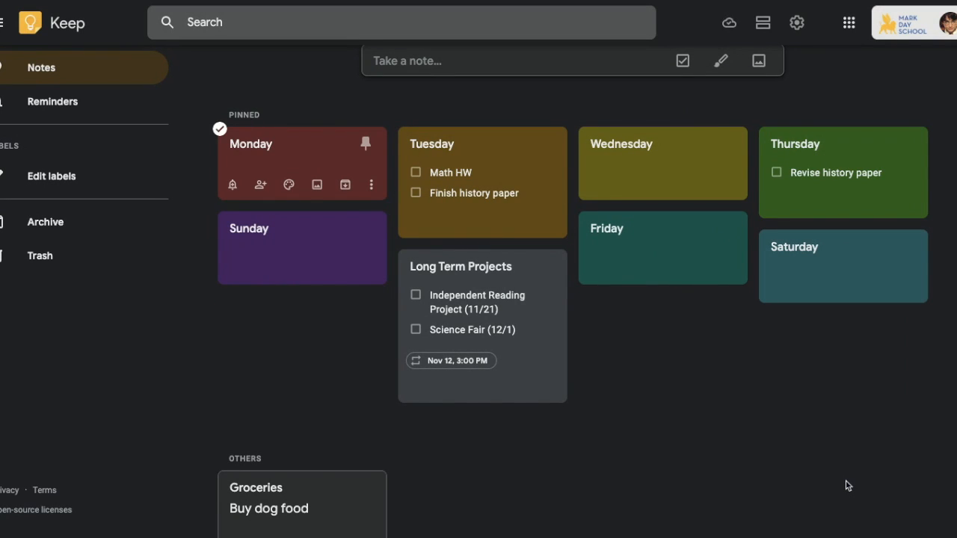